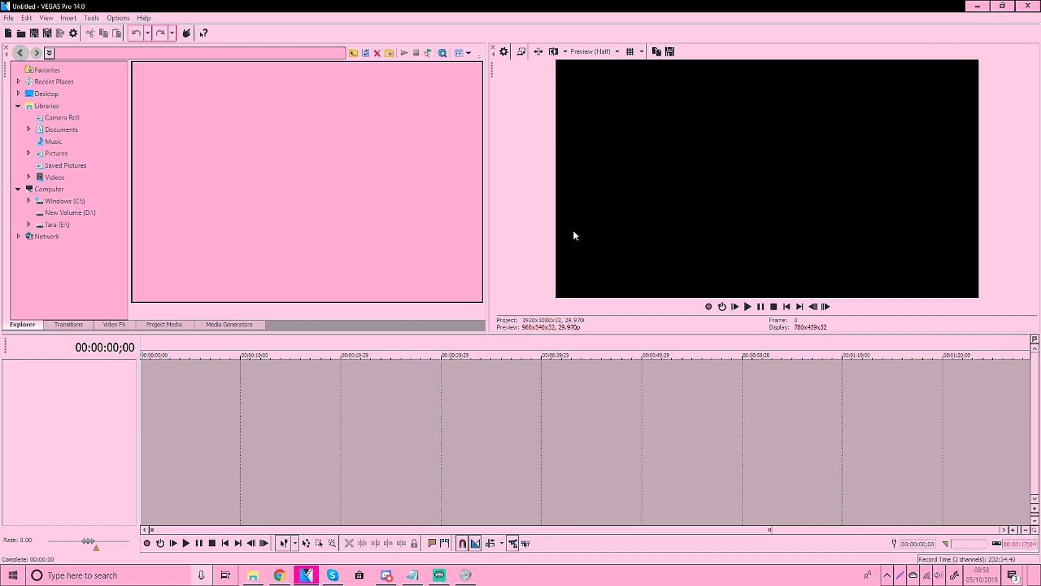
Step: Open the program preferences and show the Display settings
{"action": "left_click", "coordinate": [118, 17]}
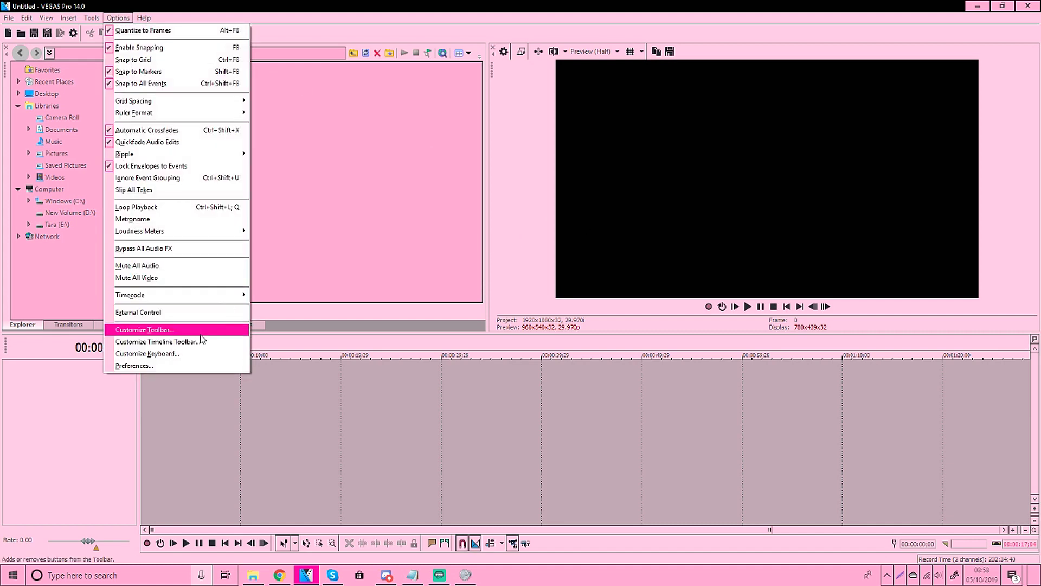
{"action": "left_click", "coordinate": [122, 19]}
{"action": "left_click", "coordinate": [122, 19]}
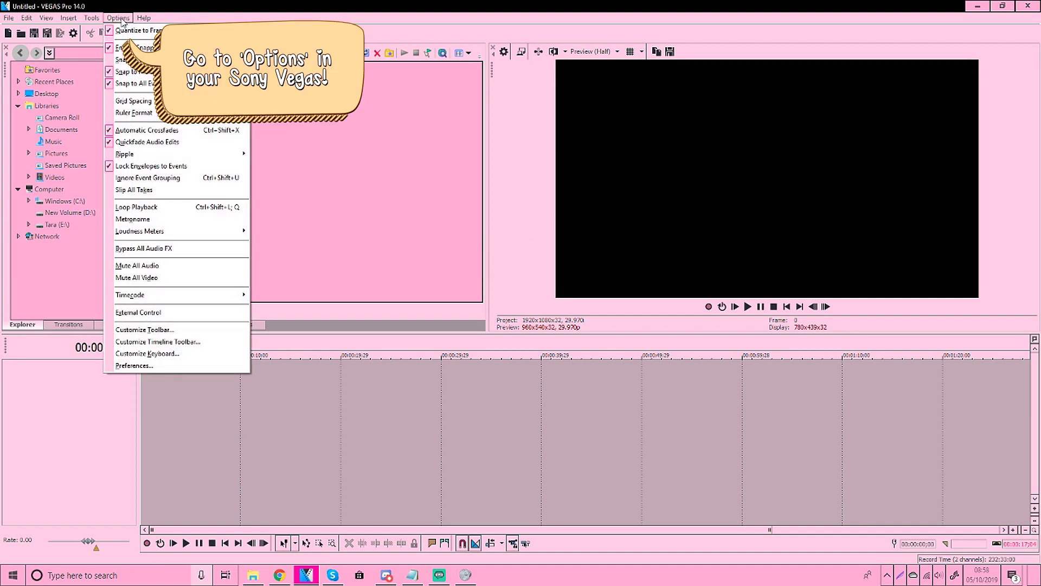
{"action": "left_click", "coordinate": [122, 20]}
{"action": "left_click", "coordinate": [122, 19]}
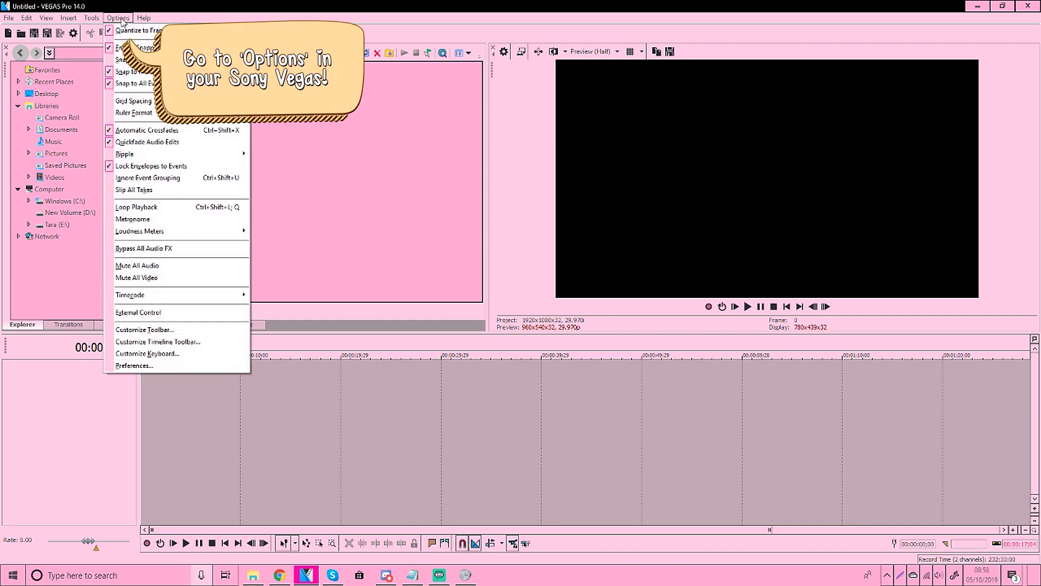
{"action": "left_click", "coordinate": [179, 369]}
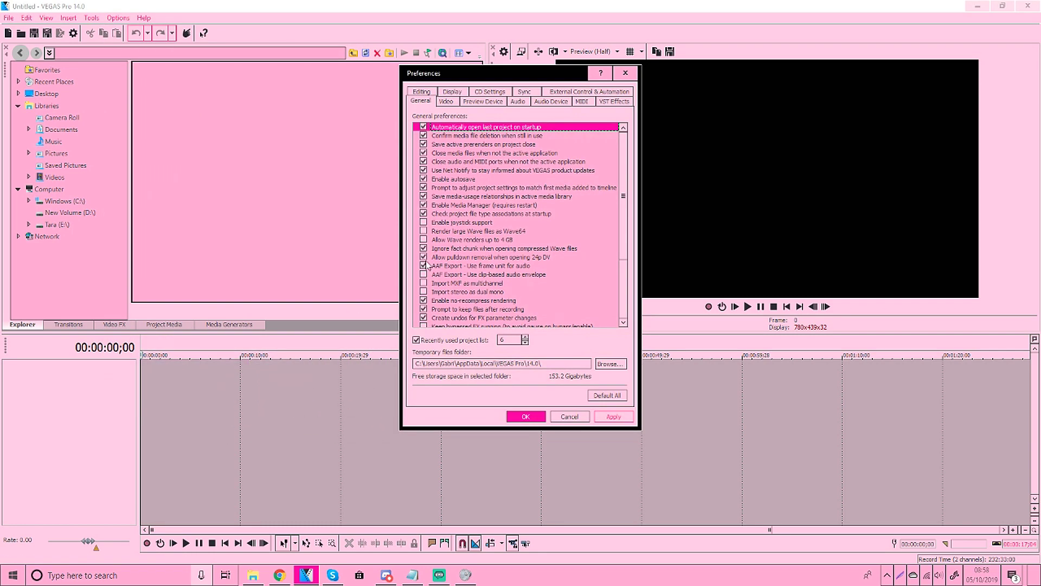
{"action": "left_click_drag", "start_coordinate": [476, 81], "coordinate": [480, 101]}
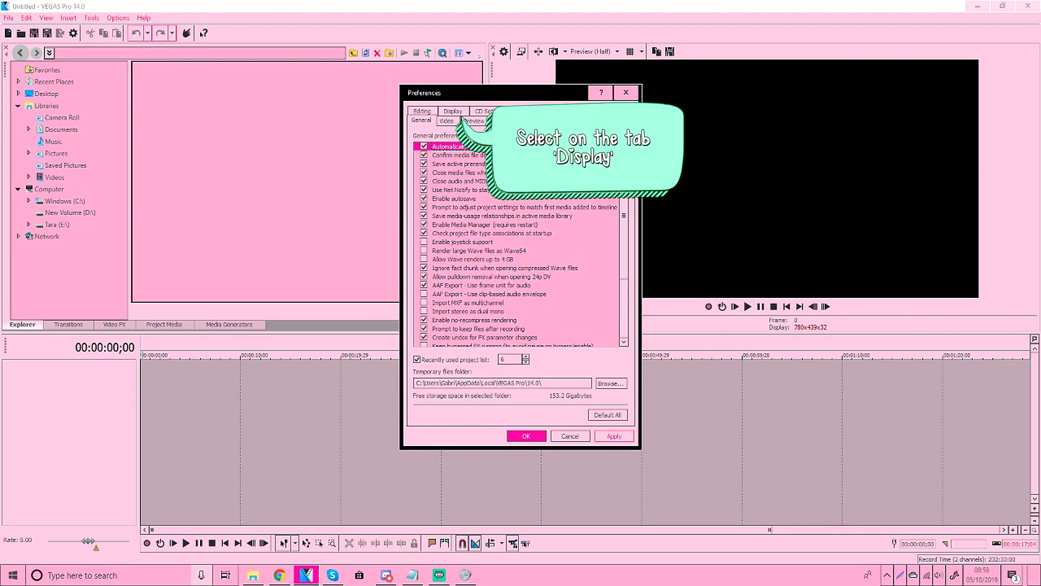
{"action": "left_click", "coordinate": [457, 114]}
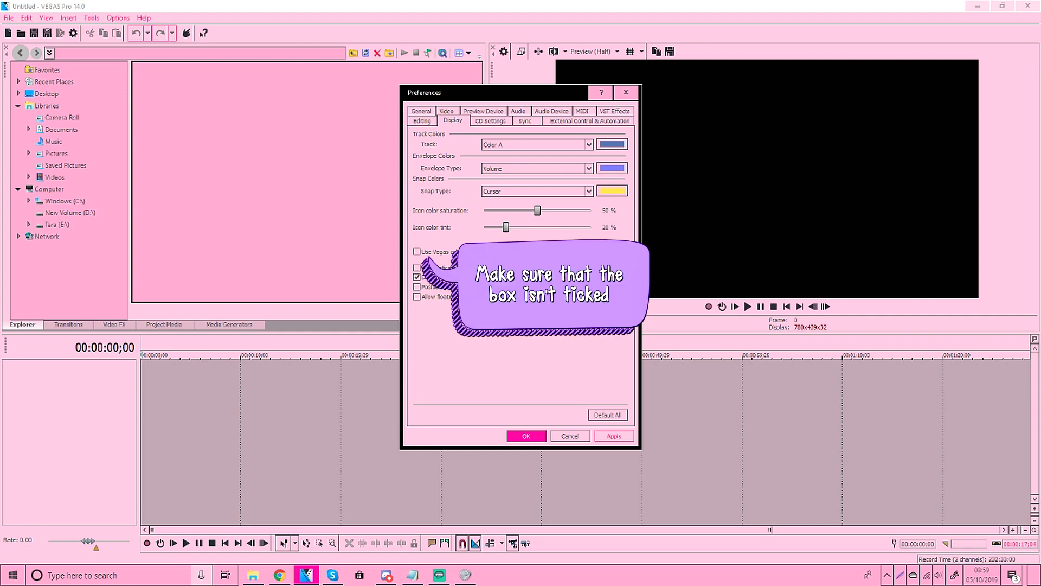
Step: Make sure "Use Vegas color scheme" is unchecked, then apply and close the preferences
{"action": "left_click", "coordinate": [425, 253]}
{"action": "left_click", "coordinate": [419, 253]}
{"action": "left_click", "coordinate": [419, 253]}
{"action": "left_click", "coordinate": [419, 253]}
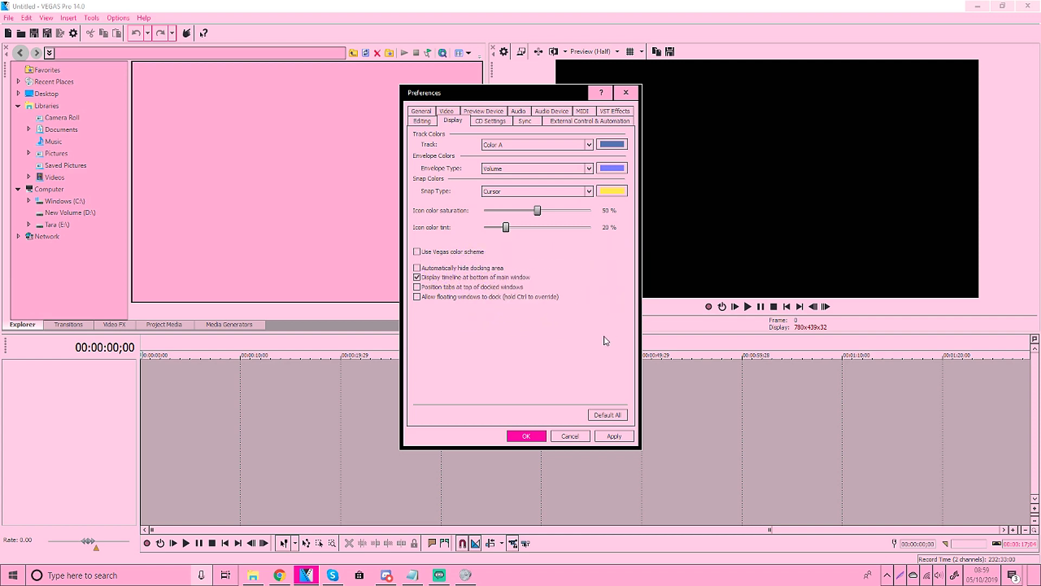
{"action": "left_click", "coordinate": [615, 438]}
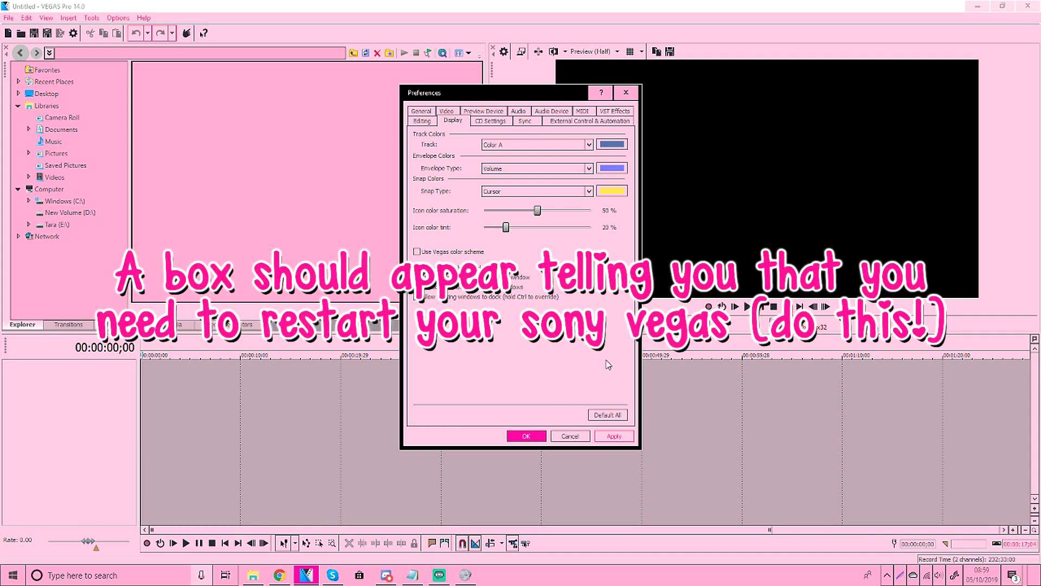
{"action": "left_click", "coordinate": [525, 436]}
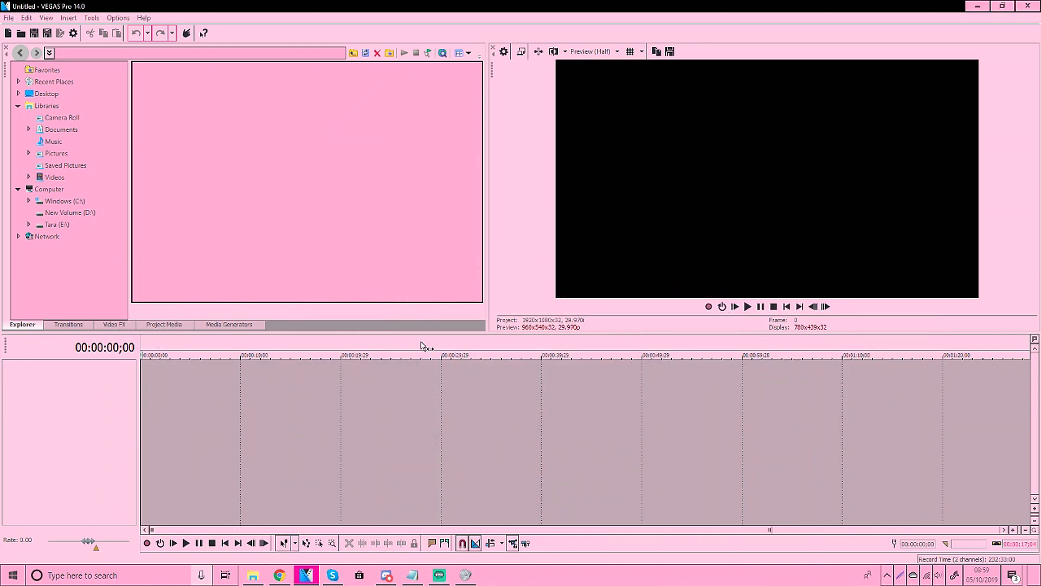
{"action": "left_click_drag", "start_coordinate": [367, 403], "coordinate": [556, 417]}
{"action": "left_click", "coordinate": [556, 417]}
{"action": "left_click_drag", "start_coordinate": [625, 422], "coordinate": [272, 428]}
{"action": "left_click_drag", "start_coordinate": [242, 426], "coordinate": [405, 420]}
{"action": "left_click_drag", "start_coordinate": [513, 418], "coordinate": [617, 419]}
{"action": "left_click", "coordinate": [336, 420]}
{"action": "left_click", "coordinate": [671, 420]}
{"action": "left_click_drag", "start_coordinate": [729, 421], "coordinate": [290, 434]}
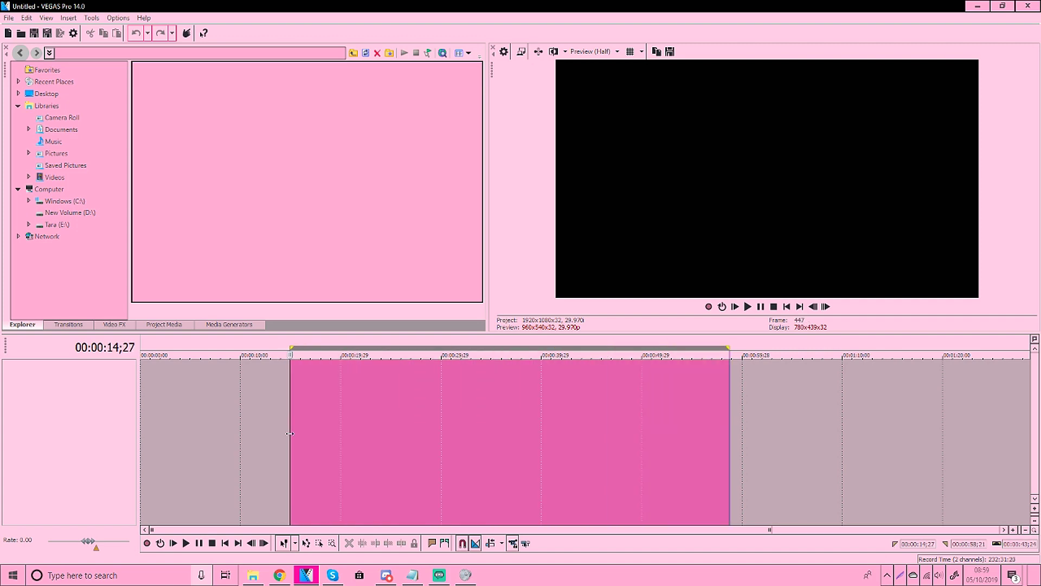
{"action": "left_click", "coordinate": [290, 434]}
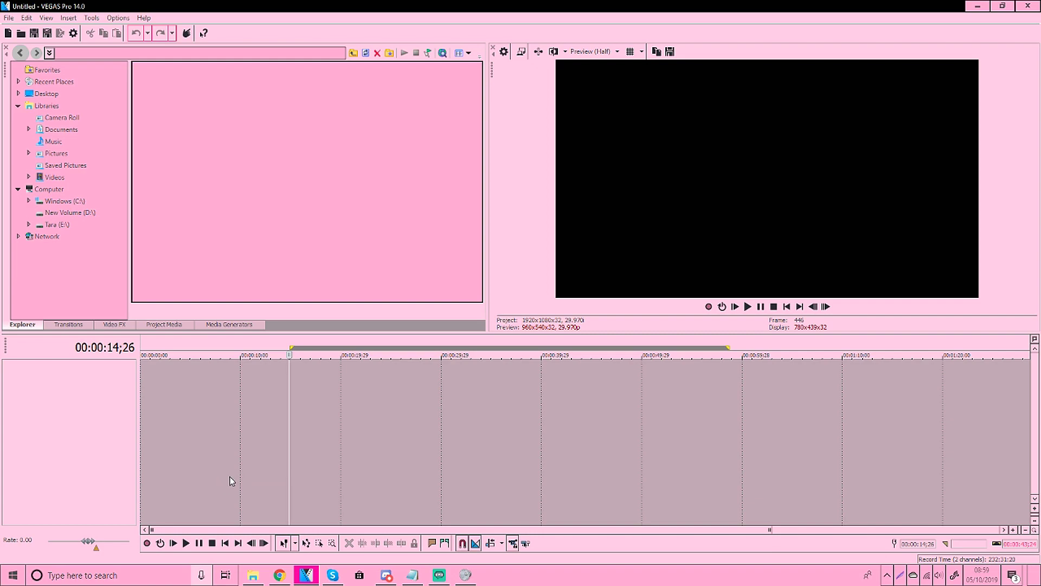
Step: Show the desktop and reach the Windows high contrast settings through the personalisation settings
{"action": "left_click", "coordinate": [1036, 578]}
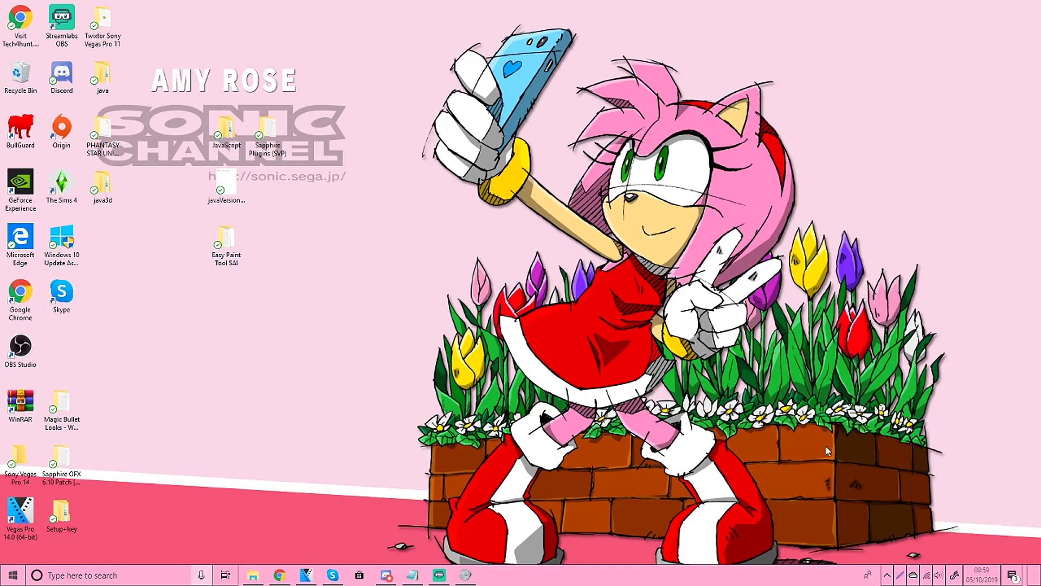
{"action": "right_click", "coordinate": [508, 228]}
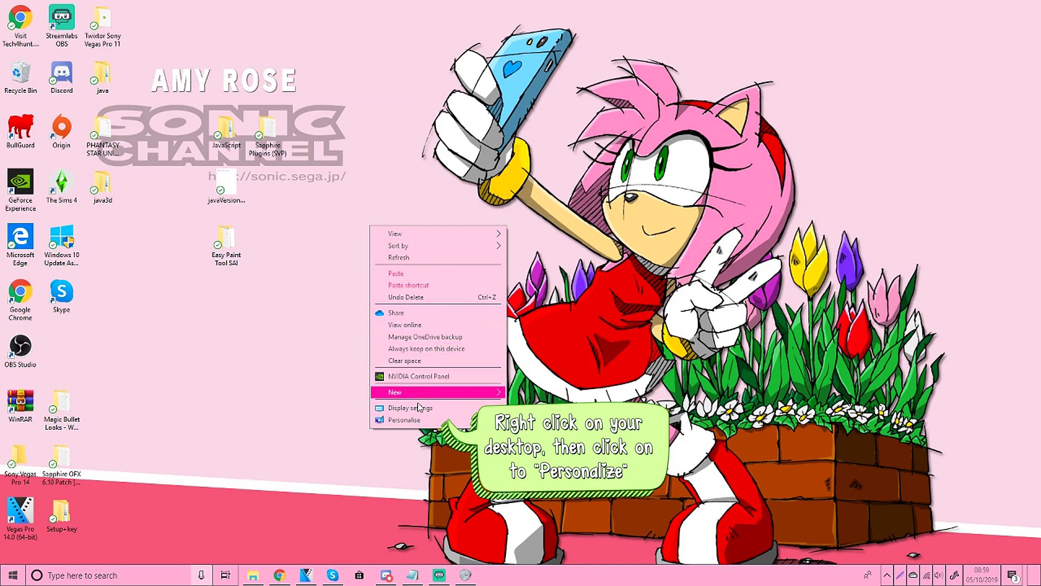
{"action": "left_click", "coordinate": [416, 422]}
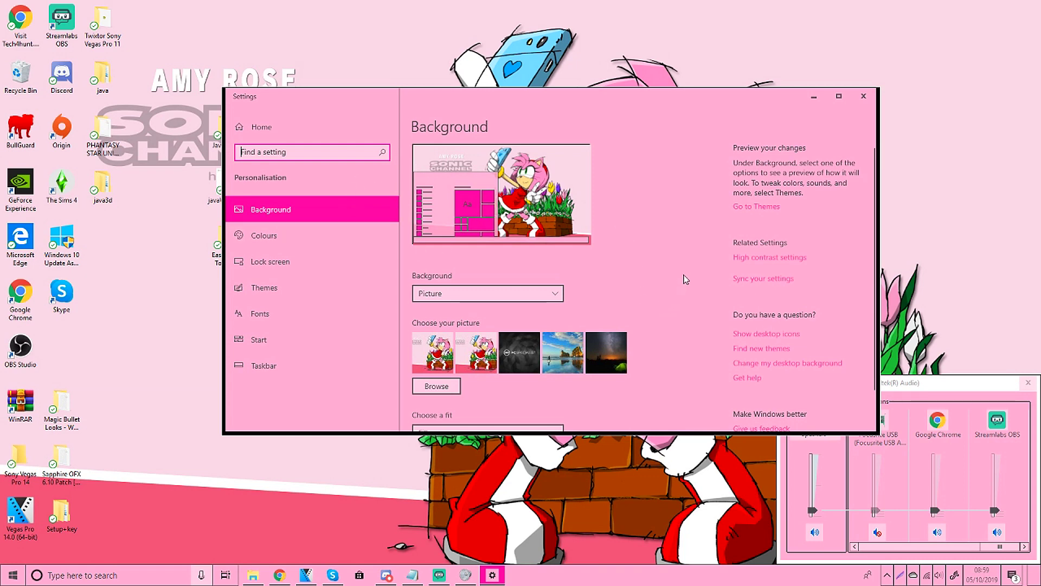
{"action": "scroll", "coordinate": [697, 321], "scroll_direction": "down", "scroll_amount": 1}
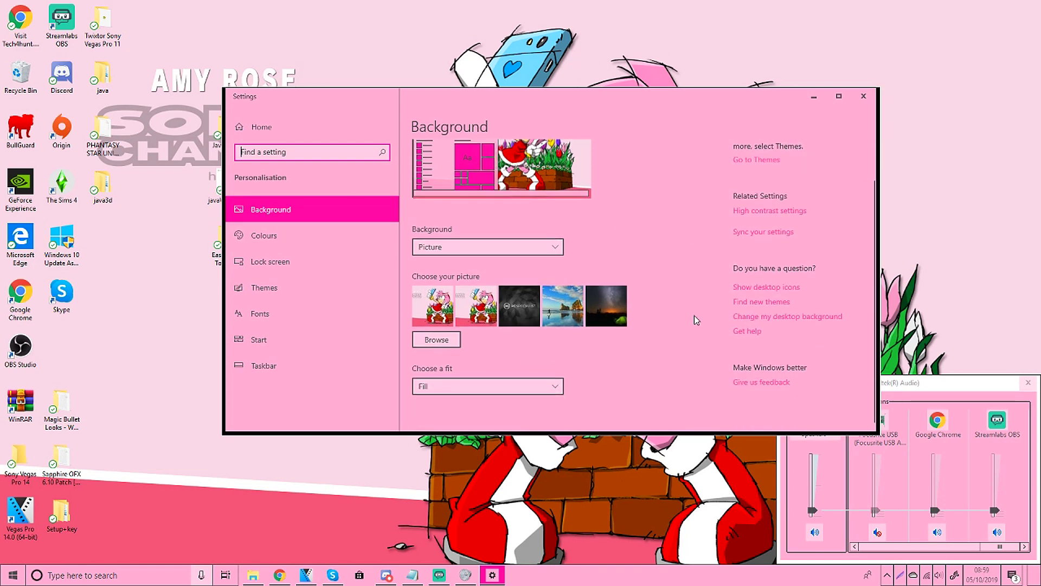
{"action": "scroll", "coordinate": [634, 380], "scroll_direction": "up", "scroll_amount": 1}
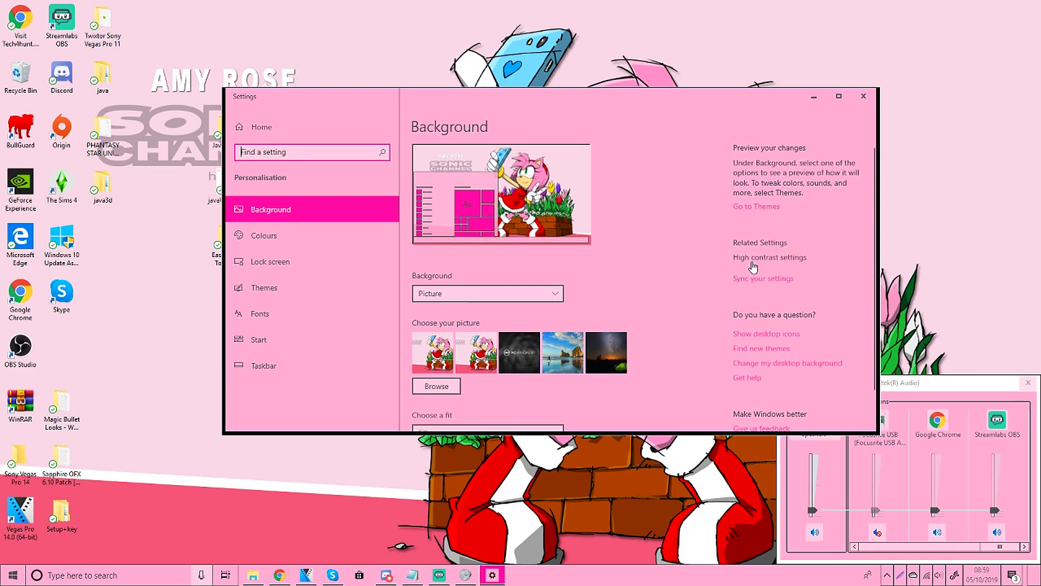
{"action": "scroll", "coordinate": [591, 329], "scroll_direction": "down", "scroll_amount": 1}
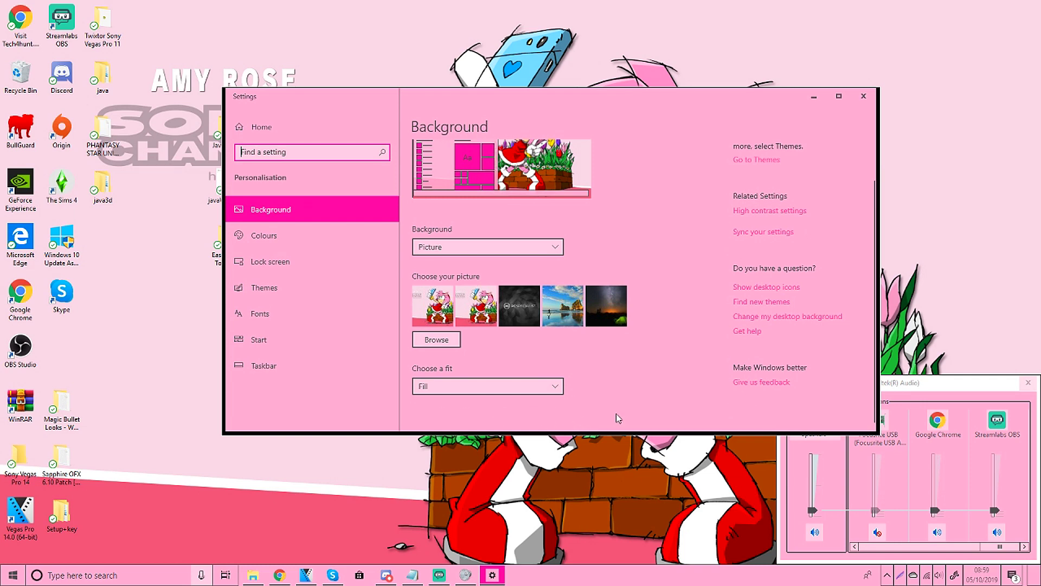
{"action": "scroll", "coordinate": [639, 414], "scroll_direction": "up", "scroll_amount": 1}
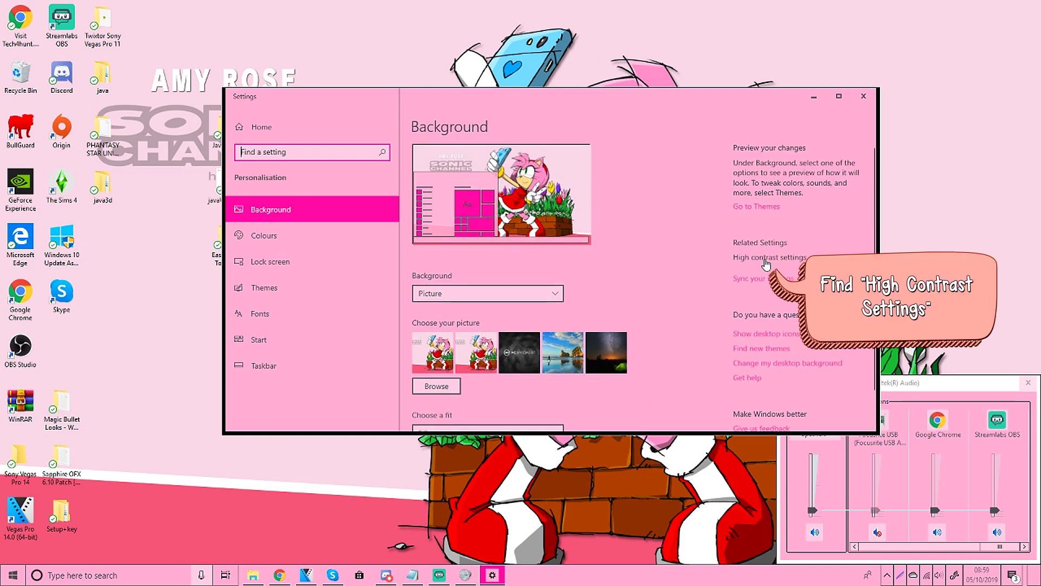
{"action": "left_click", "coordinate": [785, 259]}
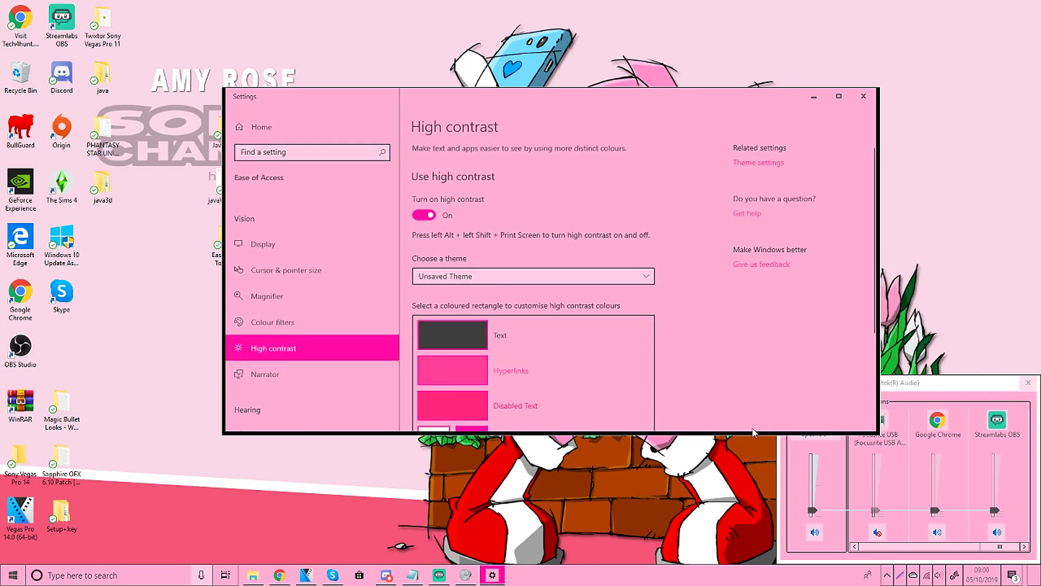
Step: Look through the saved high contrast themes and colours in the enlarged window, and turn high contrast off
{"action": "left_click_drag", "start_coordinate": [749, 432], "coordinate": [754, 487]}
{"action": "scroll", "coordinate": [638, 369], "scroll_direction": "down", "scroll_amount": 2}
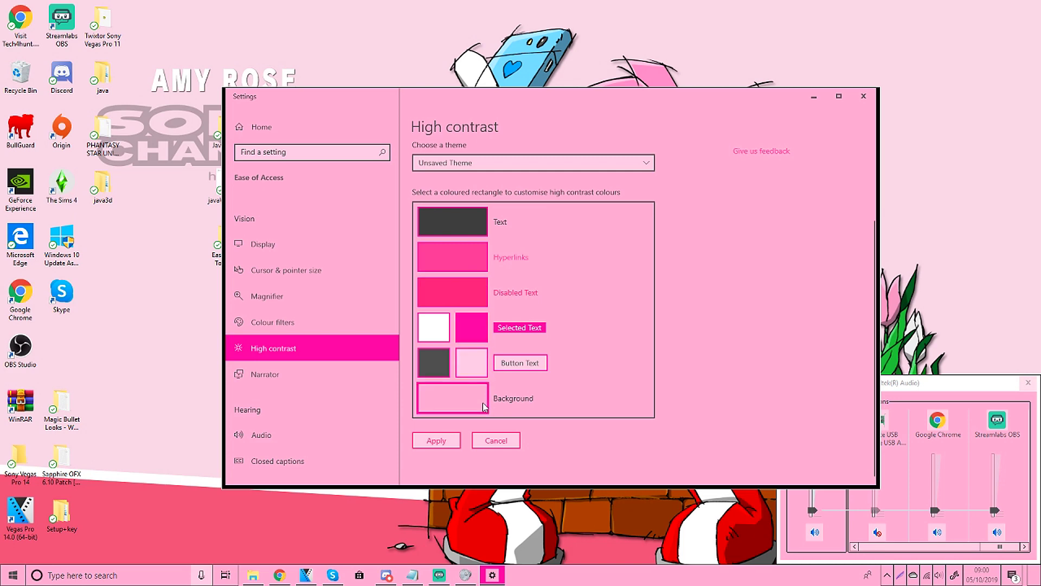
{"action": "left_click", "coordinate": [541, 162]}
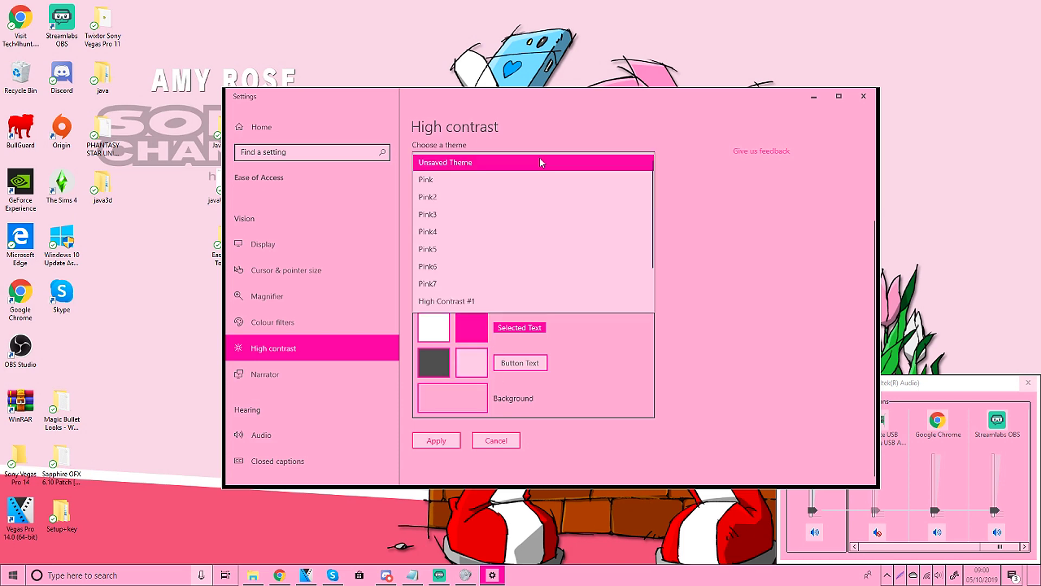
{"action": "left_click", "coordinate": [749, 209]}
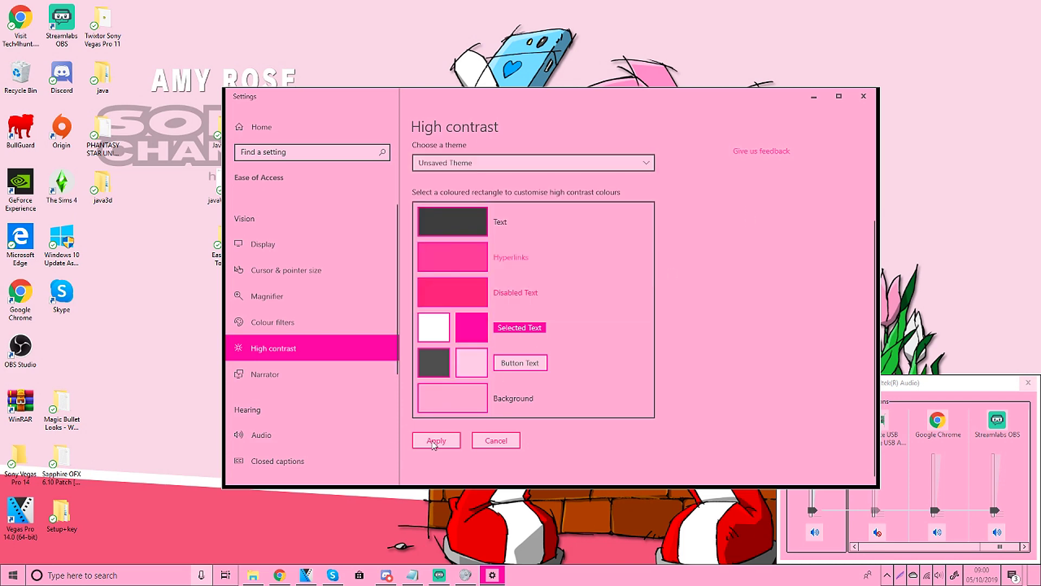
{"action": "left_click", "coordinate": [454, 164]}
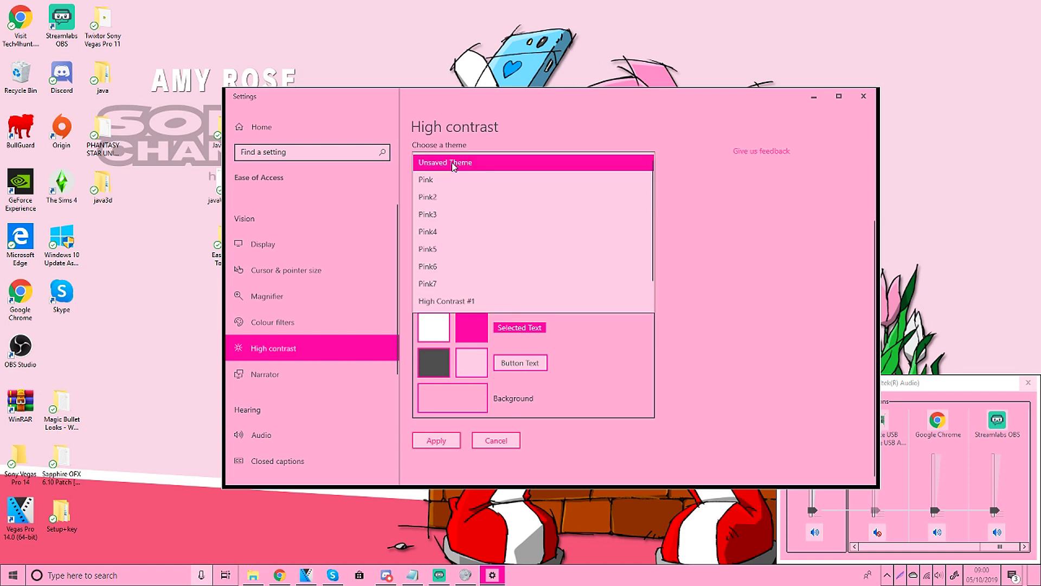
{"action": "left_click", "coordinate": [475, 285]}
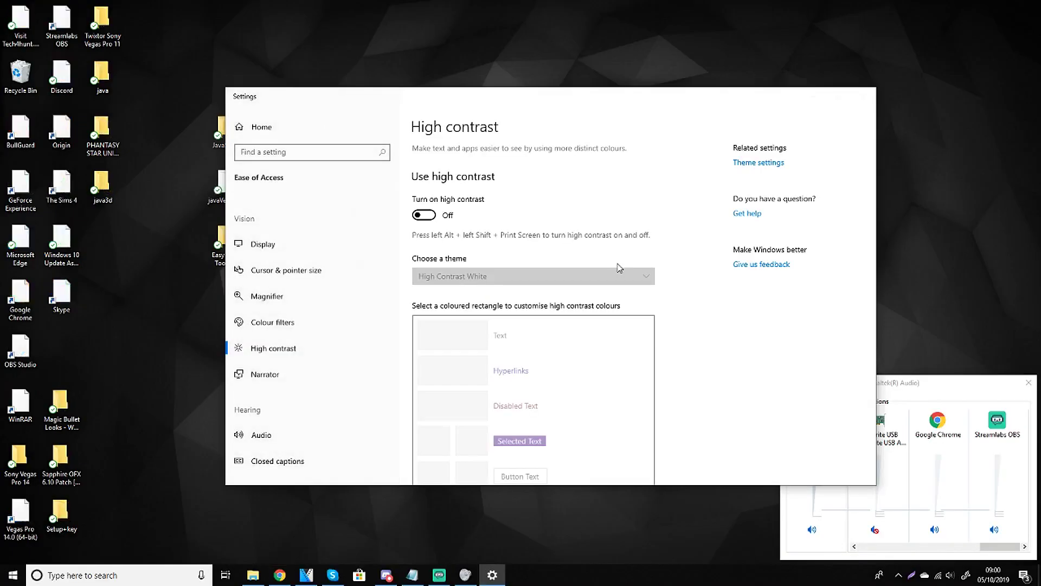
Step: Switch to VEGAS Pro and examine how the docked windows and timeline look with high contrast off
{"action": "left_click", "coordinate": [493, 574]}
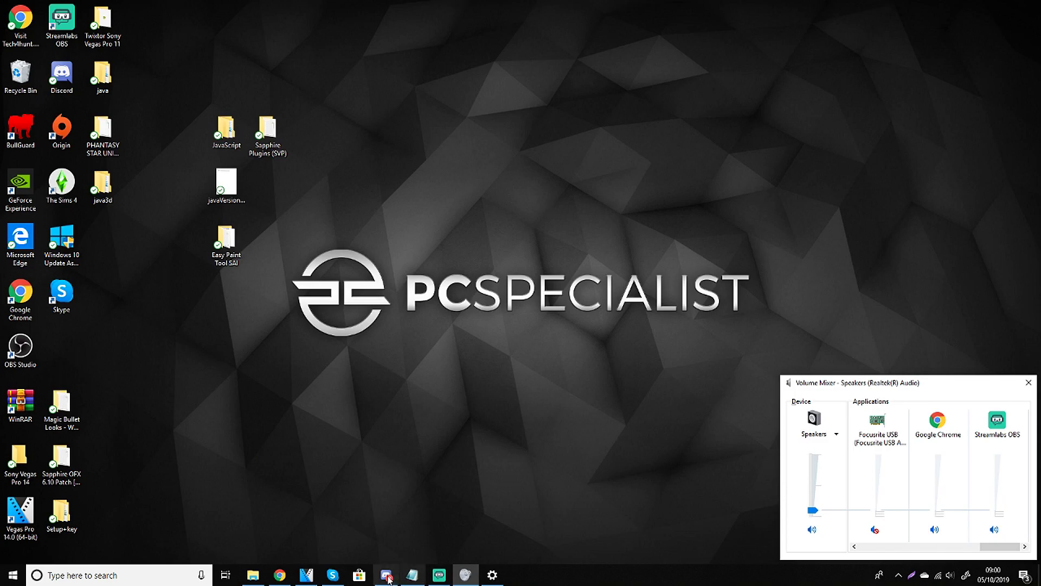
{"action": "left_click", "coordinate": [307, 574]}
{"action": "left_click", "coordinate": [76, 325]}
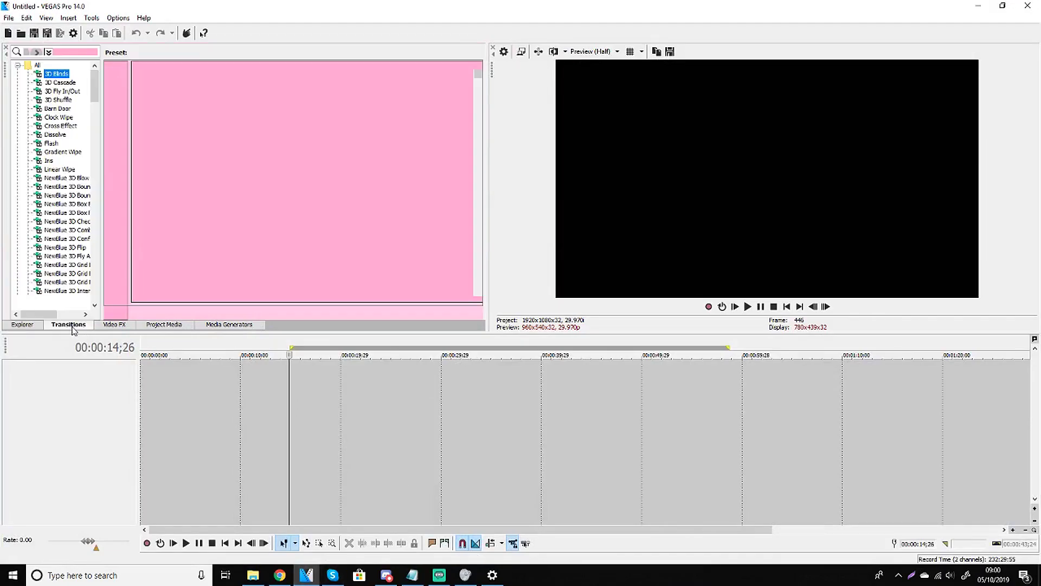
{"action": "left_click", "coordinate": [213, 324]}
{"action": "left_click", "coordinate": [36, 324]}
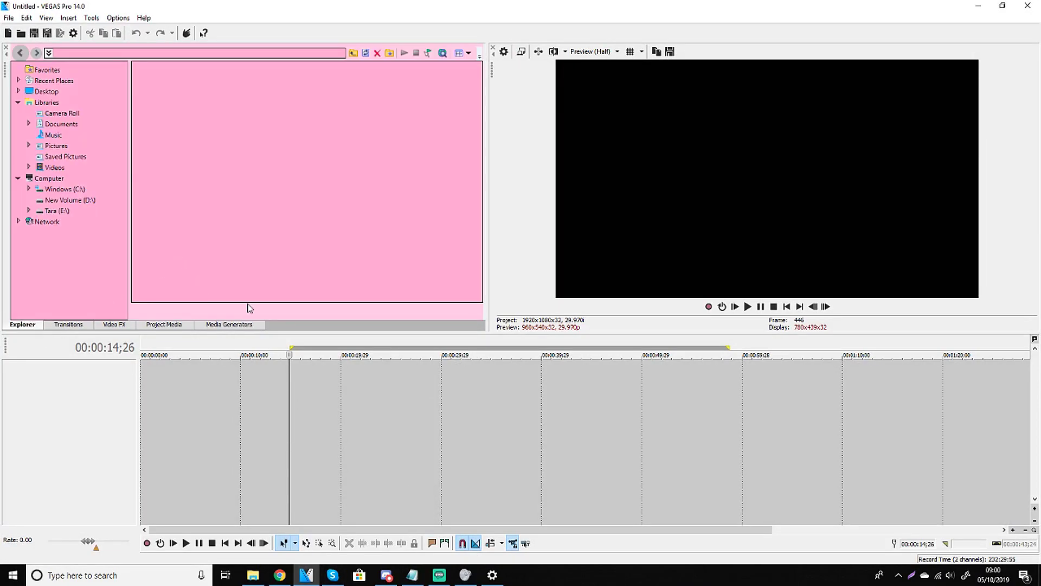
{"action": "left_click_drag", "start_coordinate": [663, 415], "coordinate": [257, 419]}
{"action": "left_click", "coordinate": [228, 324]}
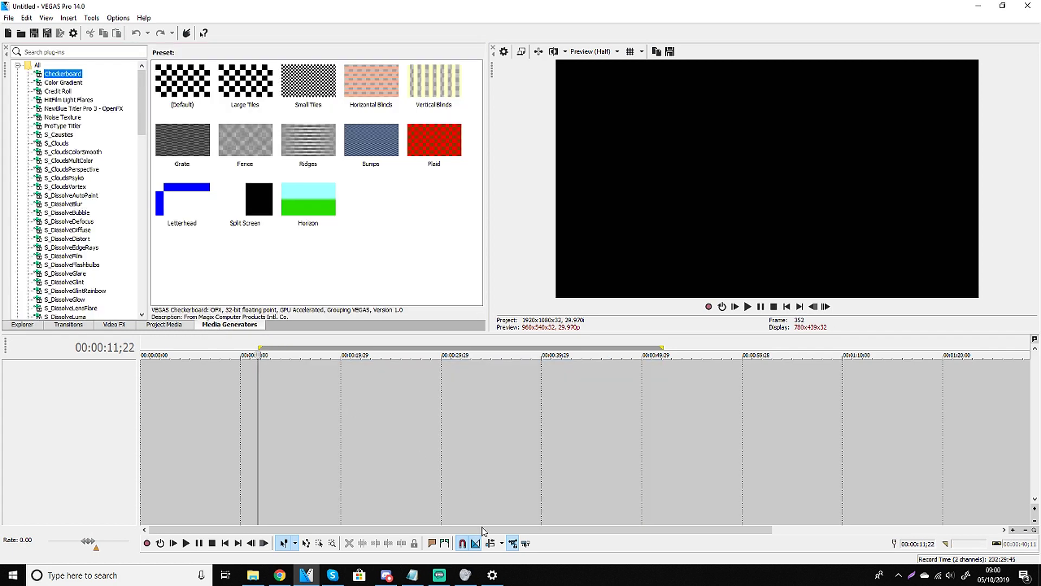
Step: Switch back to Settings, turn high contrast on and use the High Contrast White theme
{"action": "left_click", "coordinate": [492, 574]}
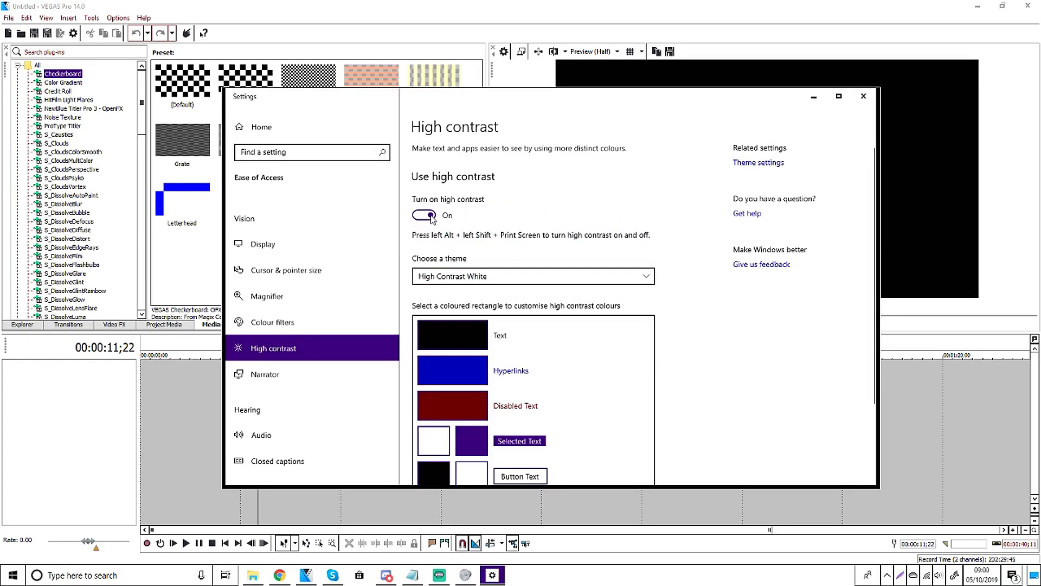
{"action": "left_click", "coordinate": [473, 276]}
{"action": "left_click", "coordinate": [475, 276]}
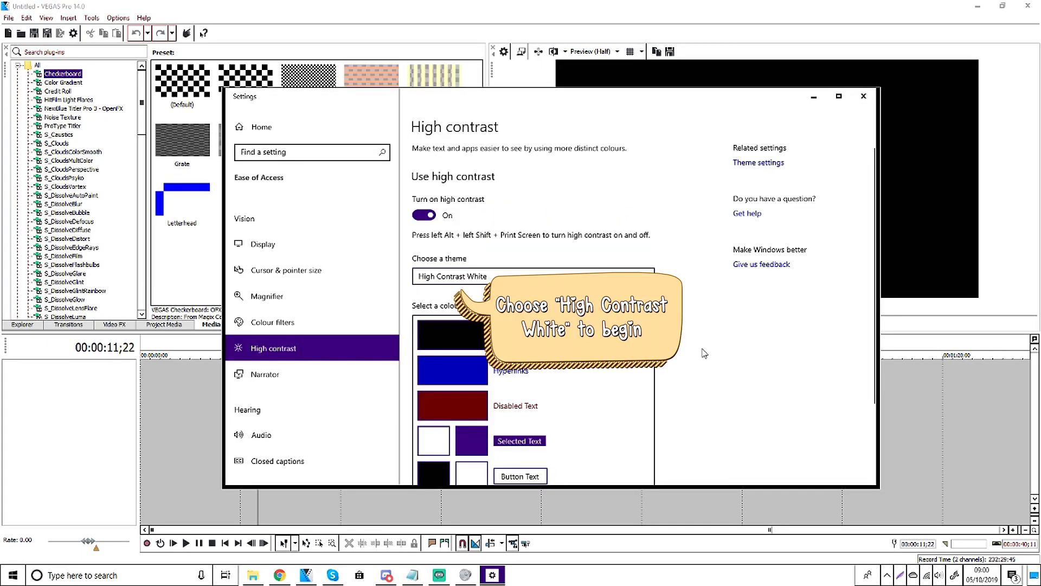
{"action": "left_click", "coordinate": [535, 274]}
{"action": "left_click", "coordinate": [513, 274]}
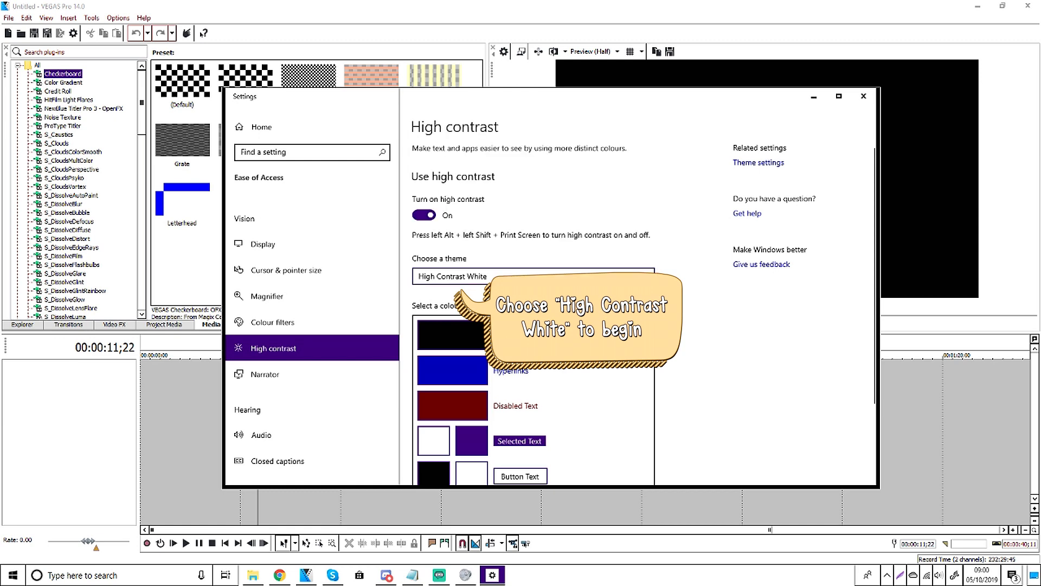
Step: Set the background colour for Button Text to a light blue
{"action": "scroll", "coordinate": [702, 342], "scroll_direction": "down", "scroll_amount": 3}
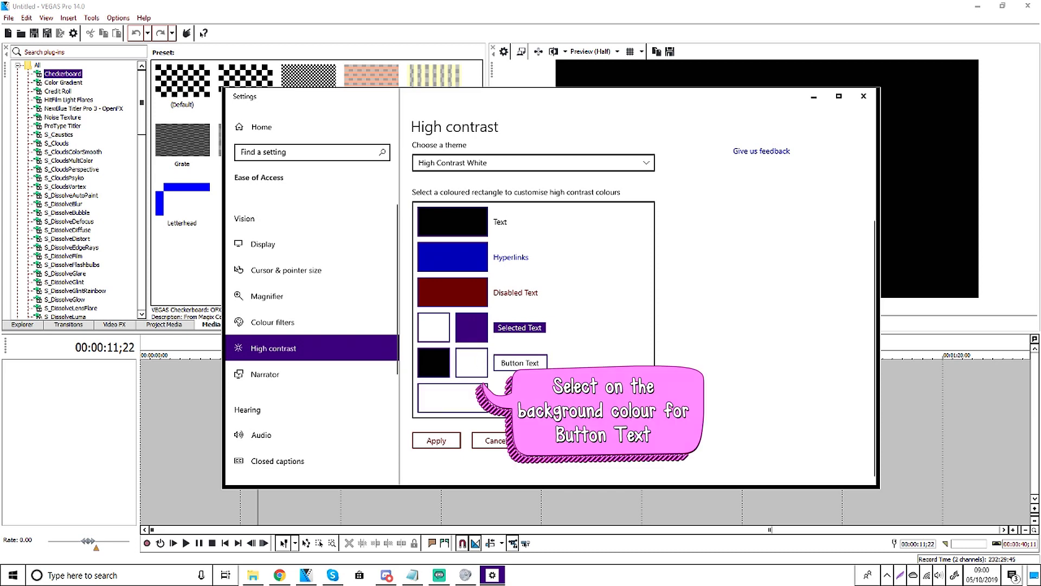
{"action": "left_click", "coordinate": [477, 369]}
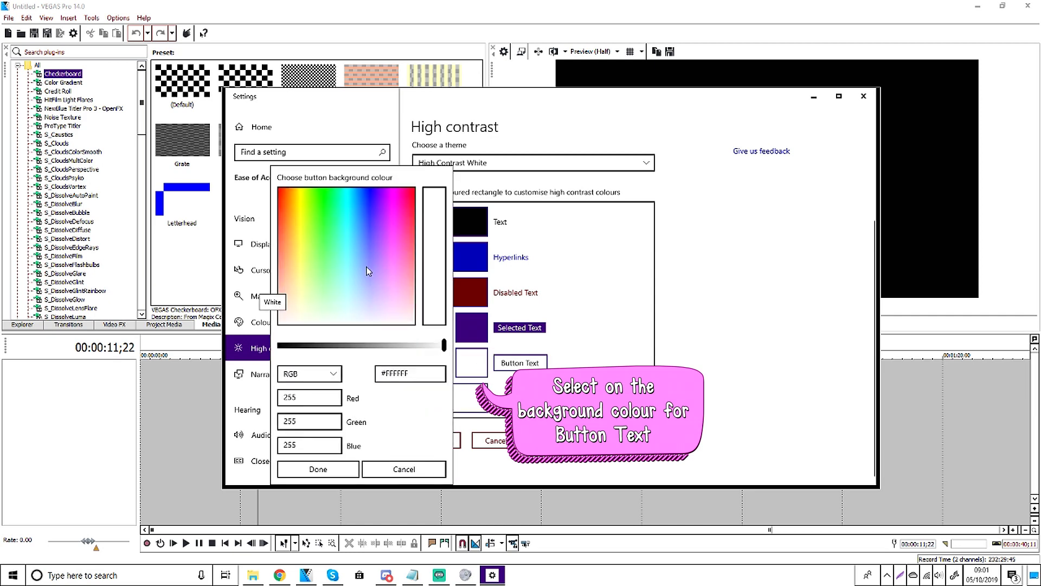
{"action": "left_click", "coordinate": [402, 220]}
{"action": "mouse_move", "coordinate": [403, 219]}
{"action": "left_mouse_down"}
{"action": "mouse_move", "coordinate": [399, 296]}
{"action": "mouse_move", "coordinate": [347, 227]}
{"action": "mouse_move", "coordinate": [362, 274]}
{"action": "left_mouse_up"}
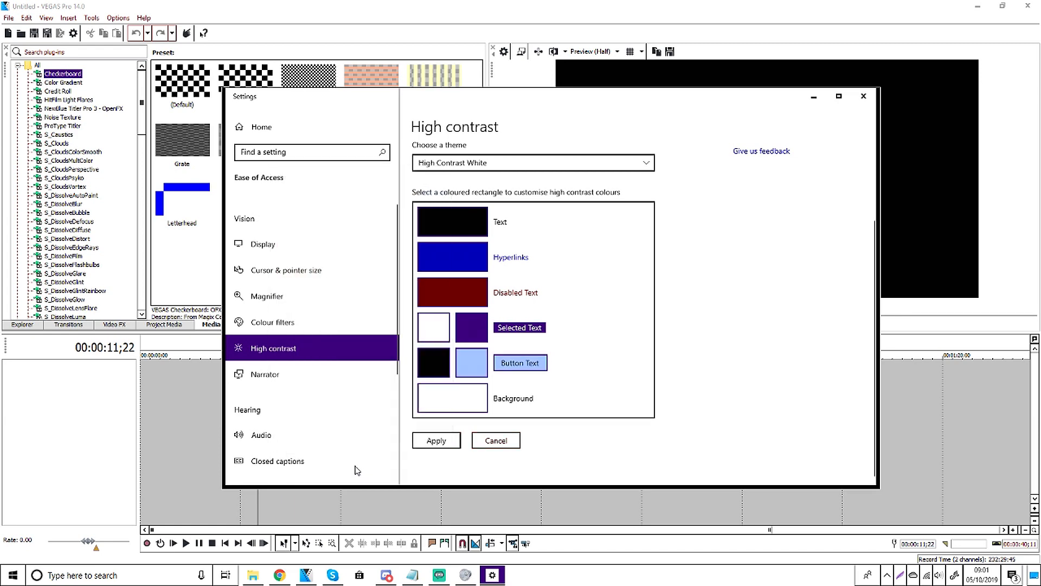
{"action": "left_click", "coordinate": [353, 469]}
Step: Leave the Background colour unchanged, switch to VEGAS Pro and examine its Video FX and Explorer windows
{"action": "left_click", "coordinate": [466, 406]}
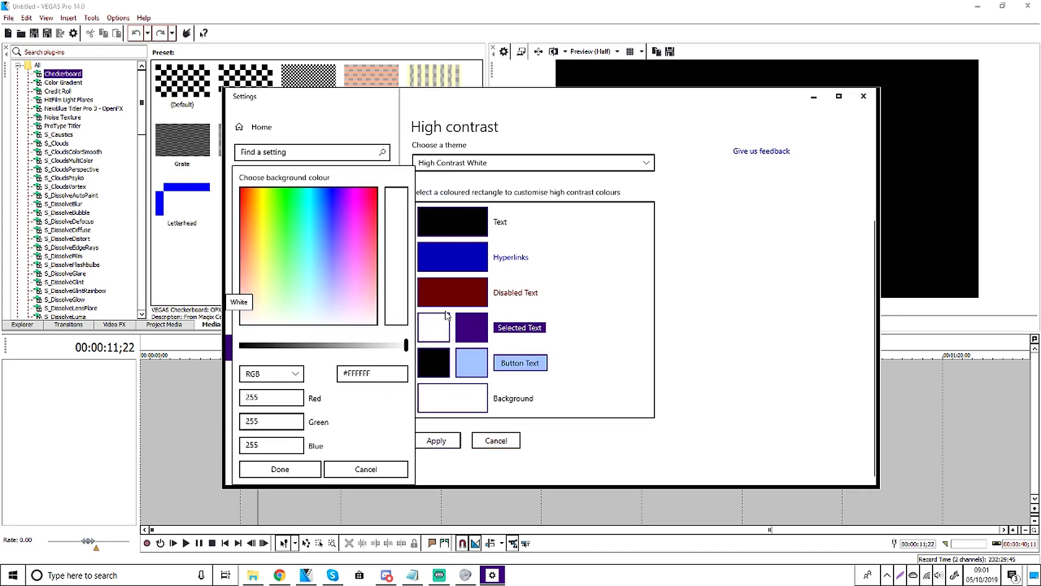
{"action": "left_click", "coordinate": [507, 397]}
{"action": "left_click", "coordinate": [90, 327]}
{"action": "left_click", "coordinate": [106, 326]}
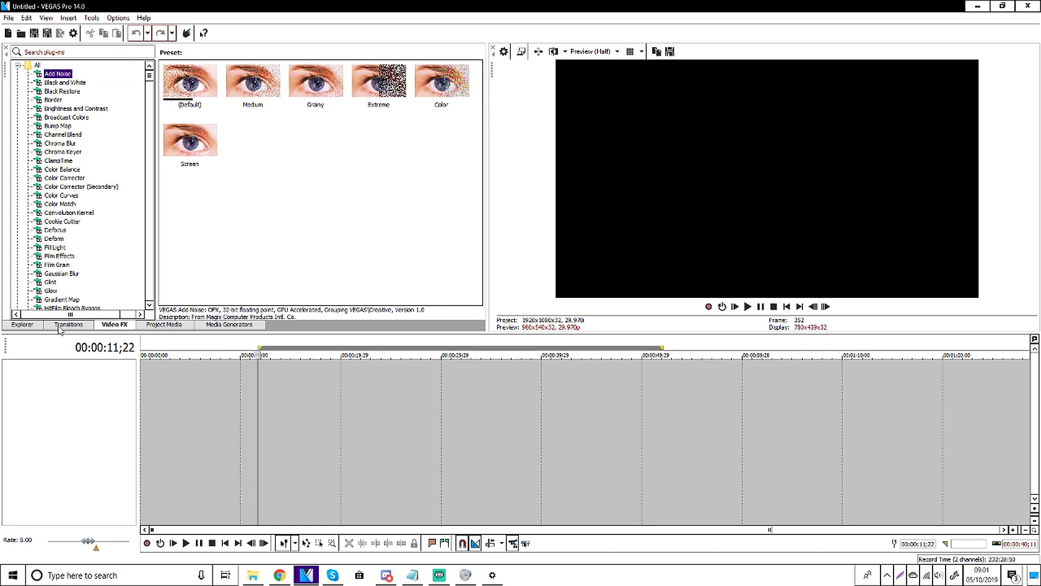
{"action": "left_click", "coordinate": [23, 324]}
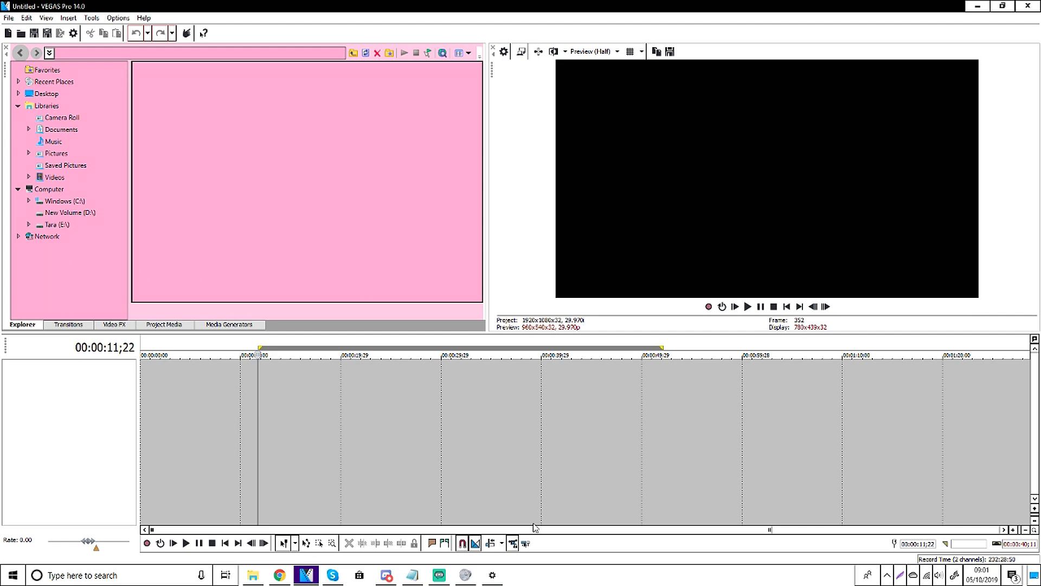
Step: Switch back to Settings, set the high contrast Background colour to a light yellow and save the theme as random
{"action": "left_click", "coordinate": [492, 575]}
{"action": "left_click", "coordinate": [479, 395]}
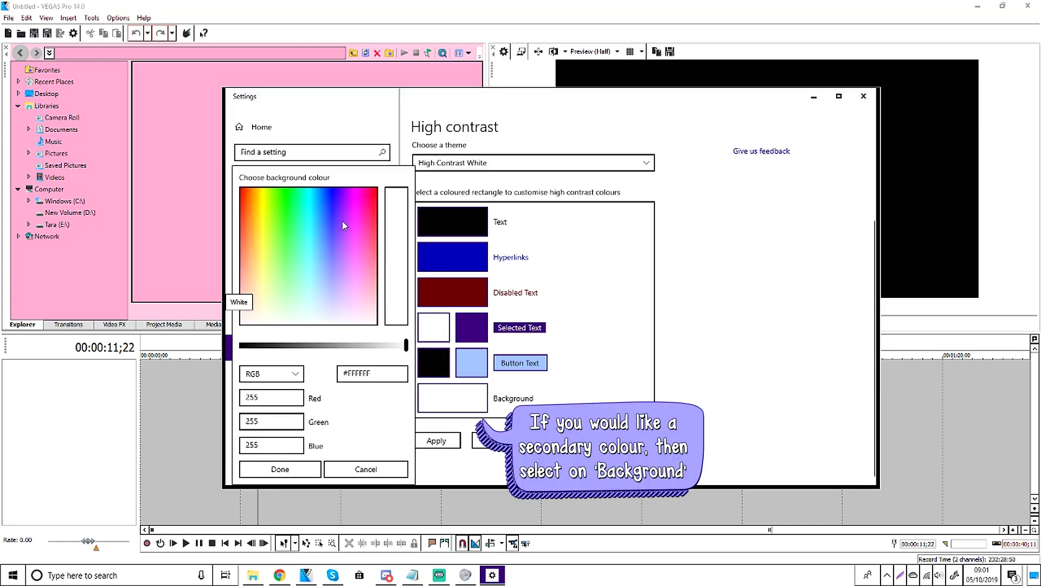
{"action": "left_click_drag", "start_coordinate": [343, 224], "coordinate": [264, 288]}
{"action": "left_click", "coordinate": [313, 464]}
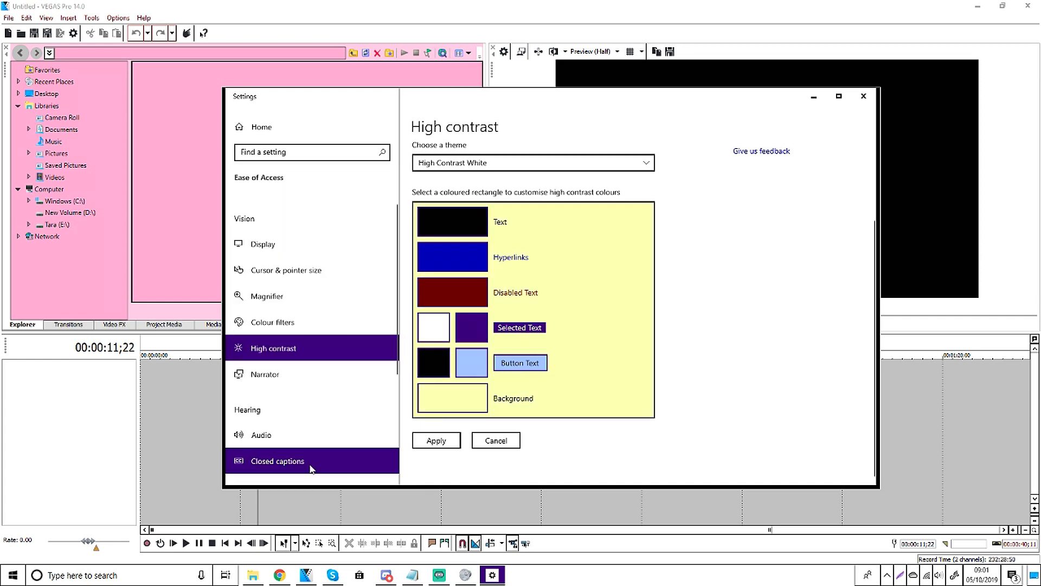
{"action": "left_click", "coordinate": [437, 441]}
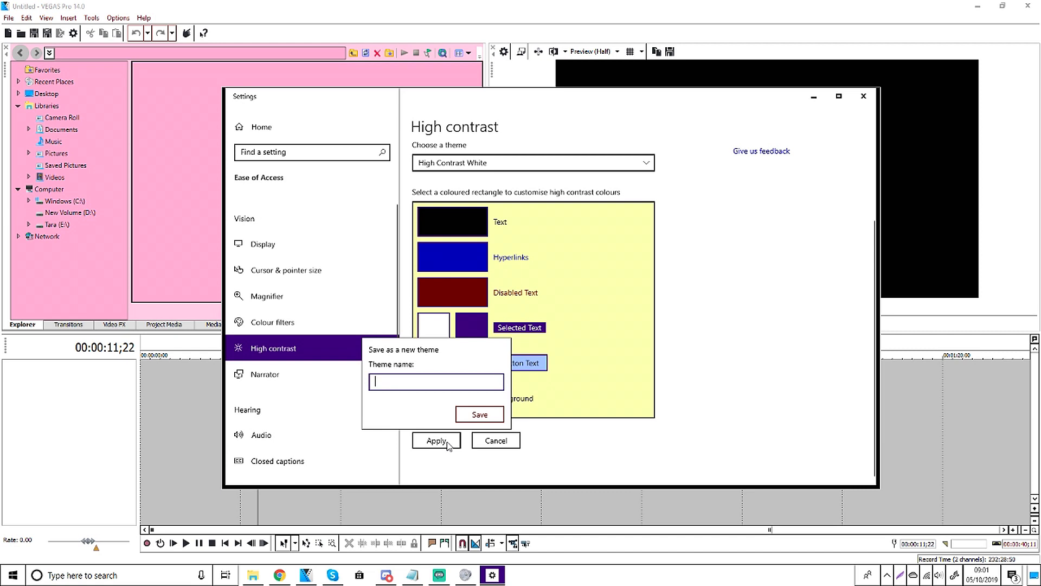
{"action": "type", "text": "random"}
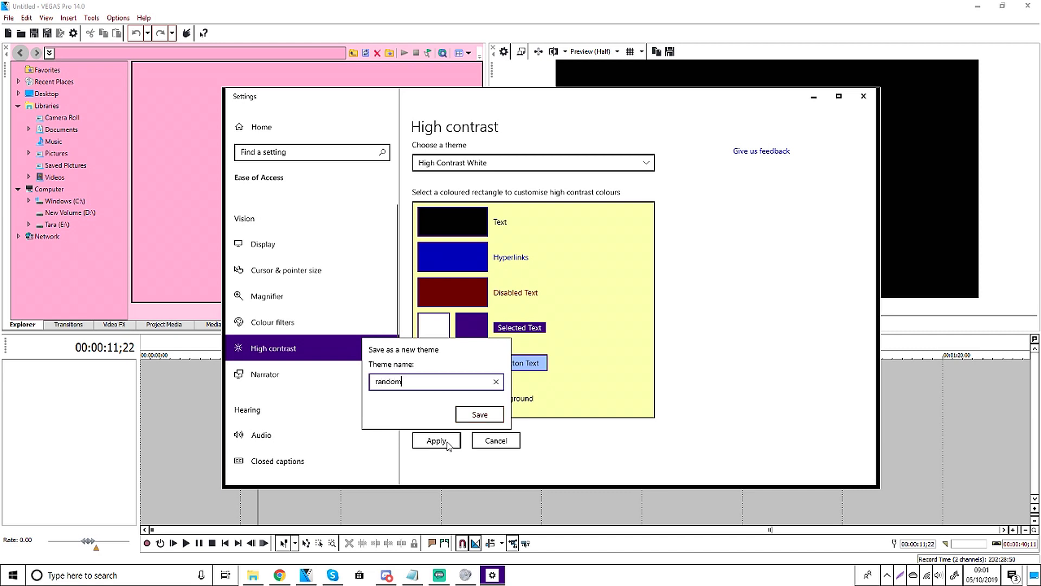
{"action": "left_click", "coordinate": [469, 419]}
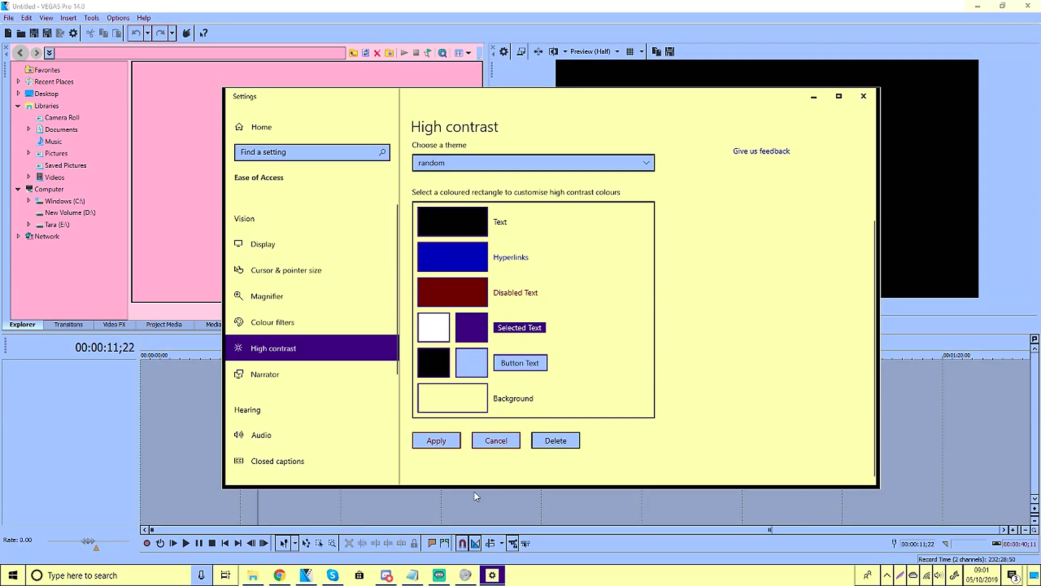
Step: Switch to VEGAS Pro to examine the Project Media window and timeline colours, and check the Button Text background colour in Settings
{"action": "left_click", "coordinate": [168, 387]}
{"action": "left_click", "coordinate": [168, 325]}
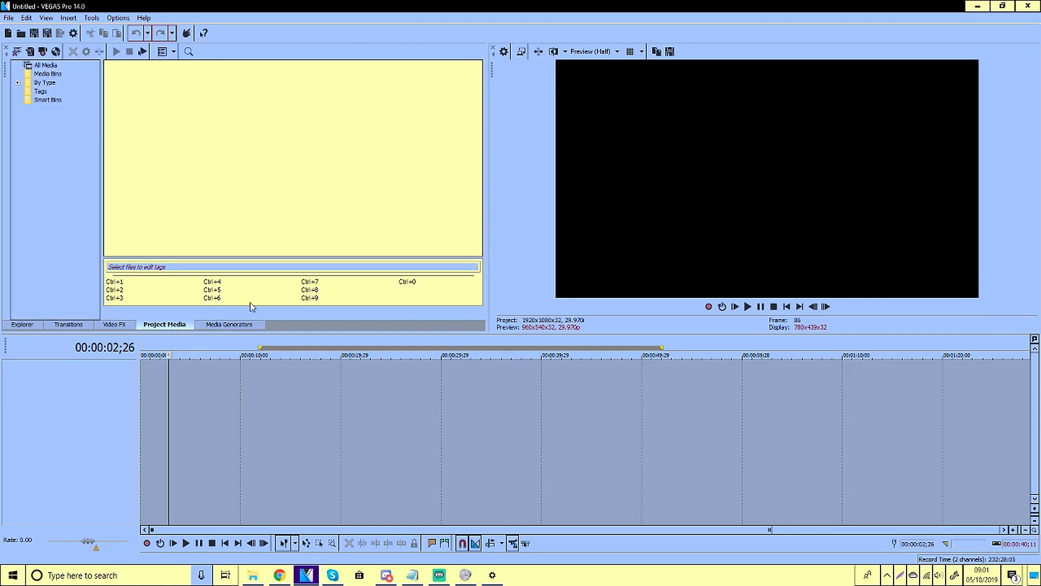
{"action": "left_click_drag", "start_coordinate": [455, 421], "coordinate": [314, 423]}
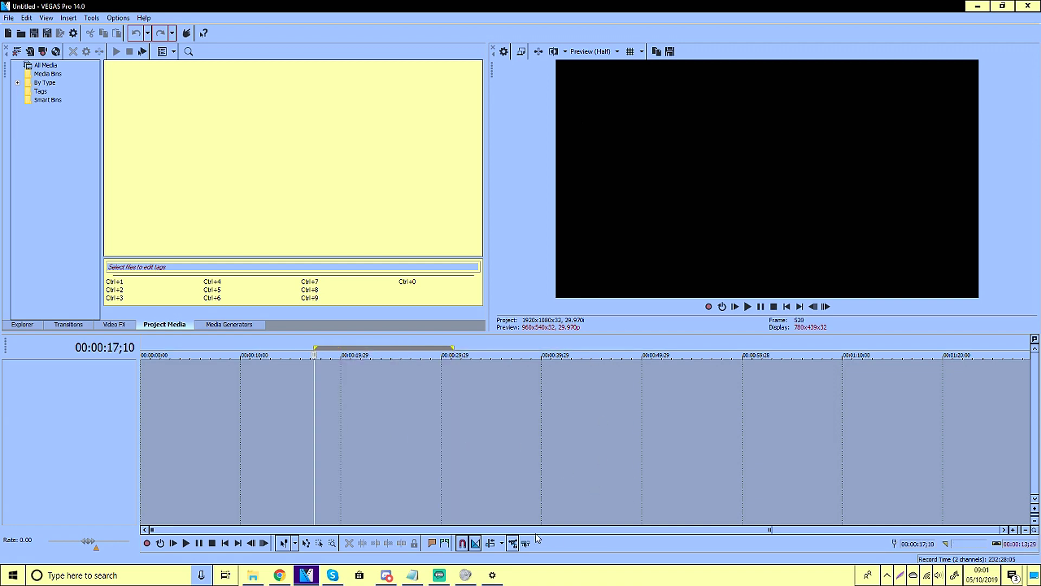
{"action": "left_click", "coordinate": [492, 575]}
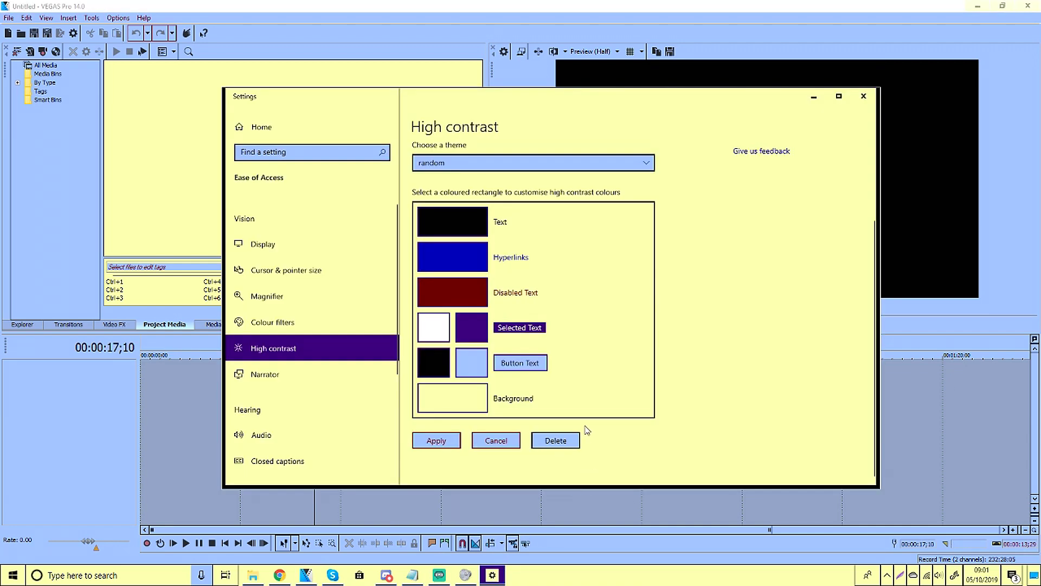
{"action": "left_click", "coordinate": [472, 363]}
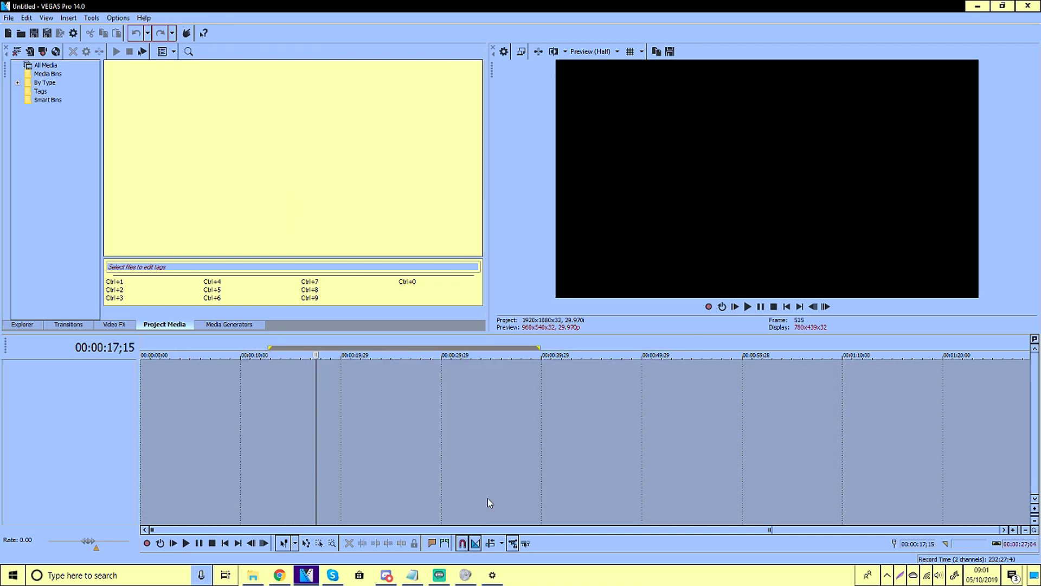
Step: In Settings, set the theme's Background colour to light turquoise #CFEFFF and save it as random2
{"action": "left_click", "coordinate": [492, 575]}
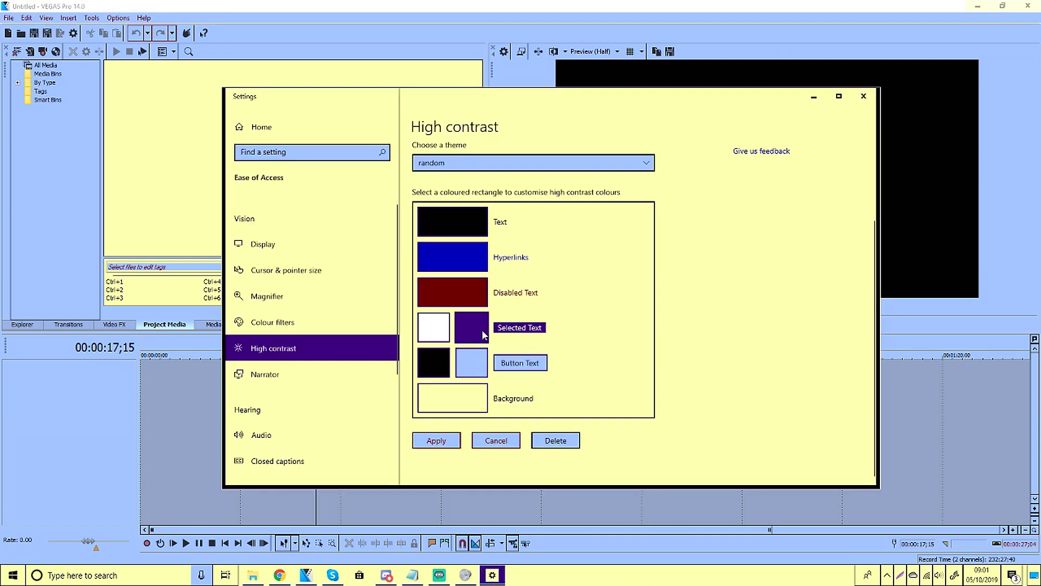
{"action": "left_click", "coordinate": [474, 400]}
{"action": "left_click_drag", "start_coordinate": [343, 226], "coordinate": [317, 299]}
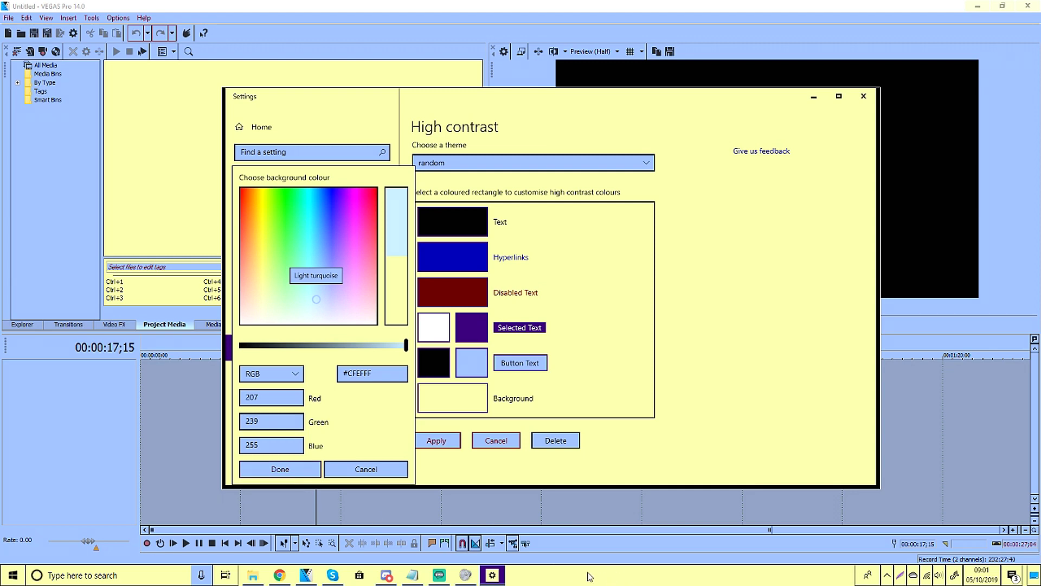
{"action": "left_click", "coordinate": [310, 471]}
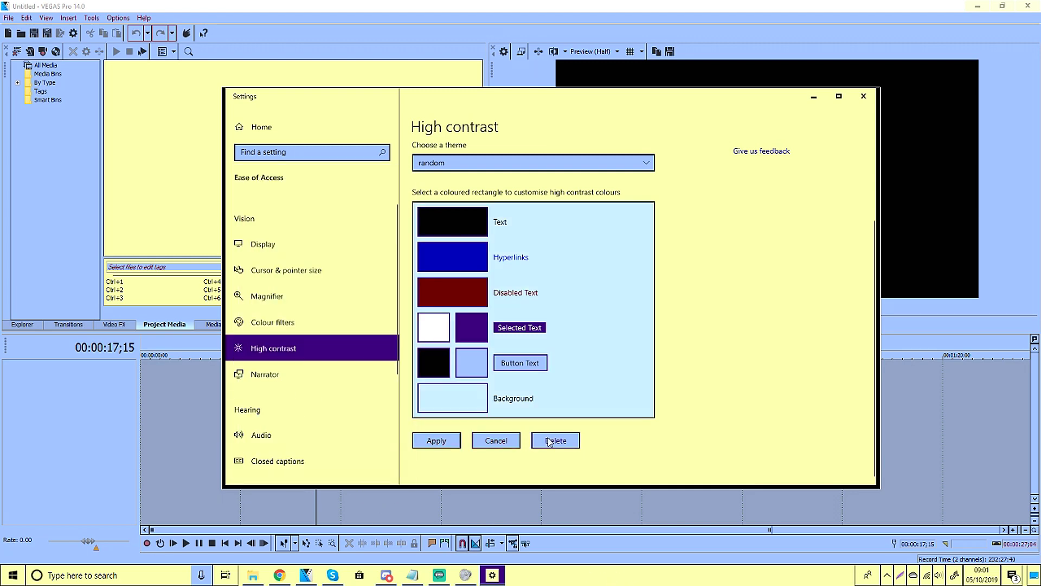
{"action": "left_click", "coordinate": [432, 441]}
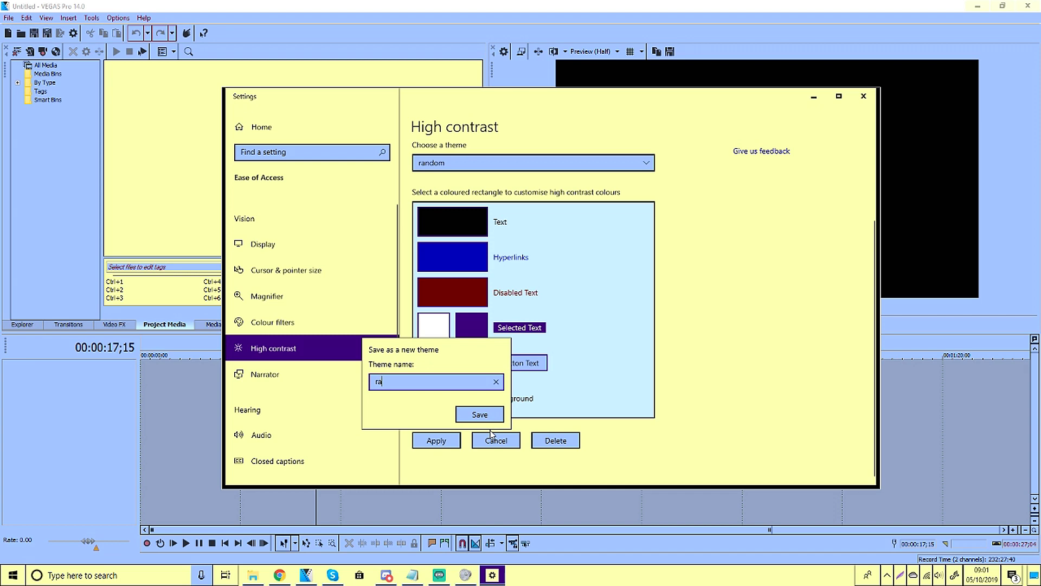
{"action": "left_click", "coordinate": [487, 417]}
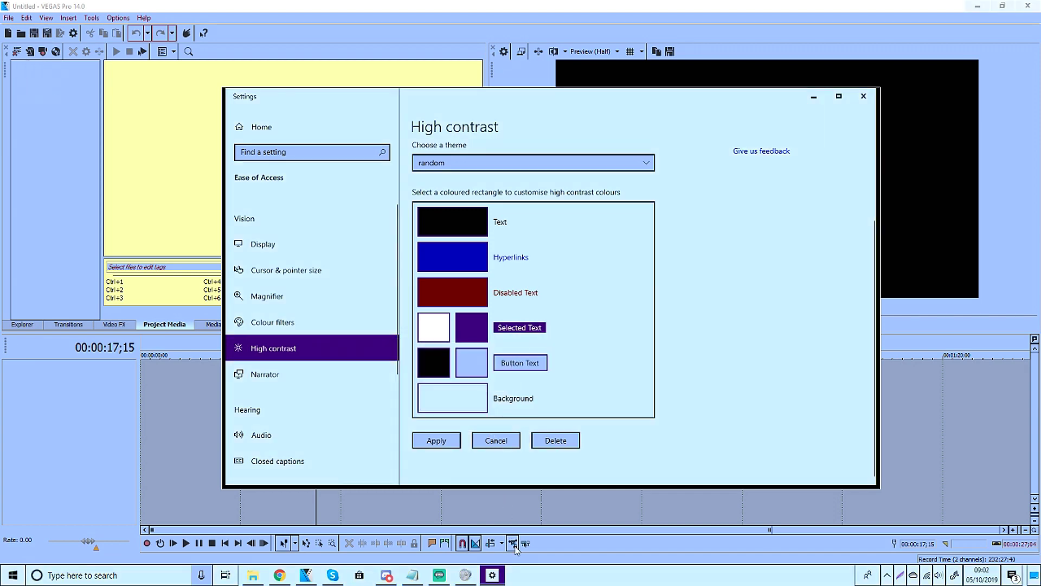
Step: Switch to VEGAS Pro and select several time ranges on the empty timeline to examine the selection colour
{"action": "left_click", "coordinate": [499, 576]}
{"action": "left_click_drag", "start_coordinate": [424, 463], "coordinate": [819, 490]}
{"action": "left_click_drag", "start_coordinate": [833, 485], "coordinate": [373, 455]}
{"action": "left_click", "coordinate": [373, 461]}
{"action": "left_click_drag", "start_coordinate": [437, 469], "coordinate": [647, 441]}
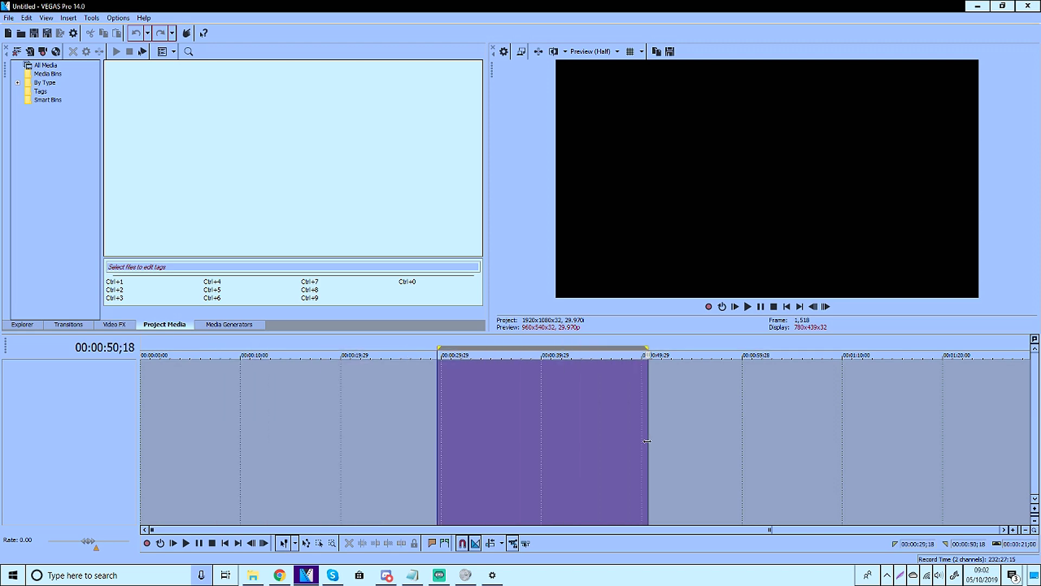
{"action": "left_click_drag", "start_coordinate": [578, 442], "coordinate": [339, 434]}
{"action": "left_click_drag", "start_coordinate": [374, 384], "coordinate": [583, 383]}
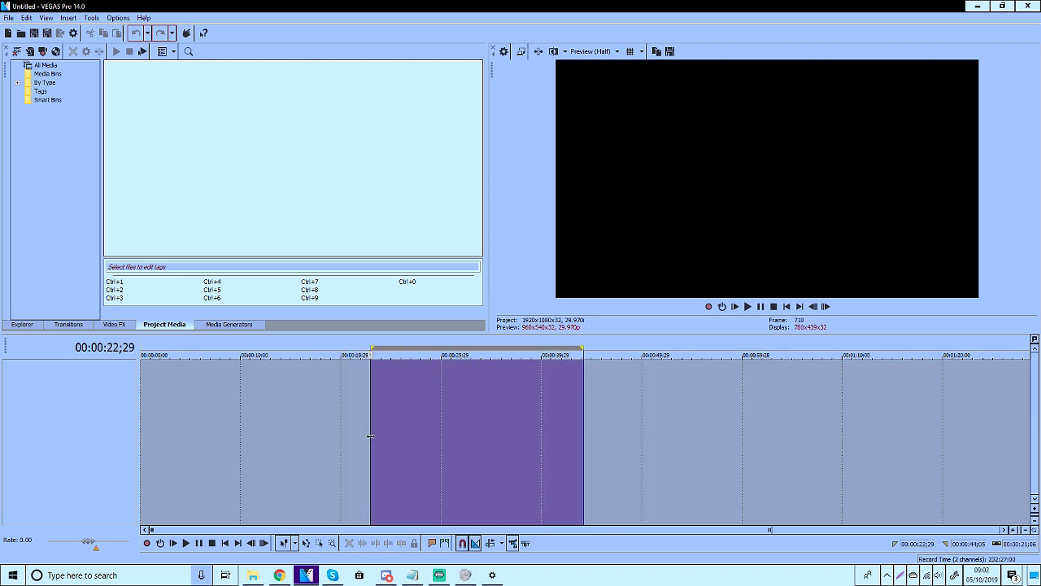
{"action": "left_click", "coordinate": [492, 575]}
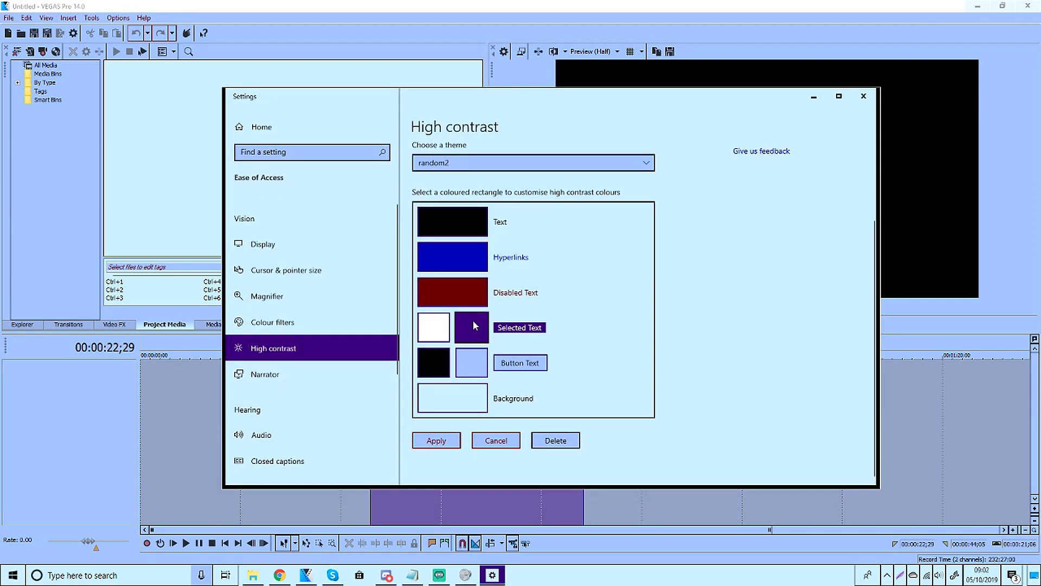
{"action": "left_click", "coordinate": [474, 323]}
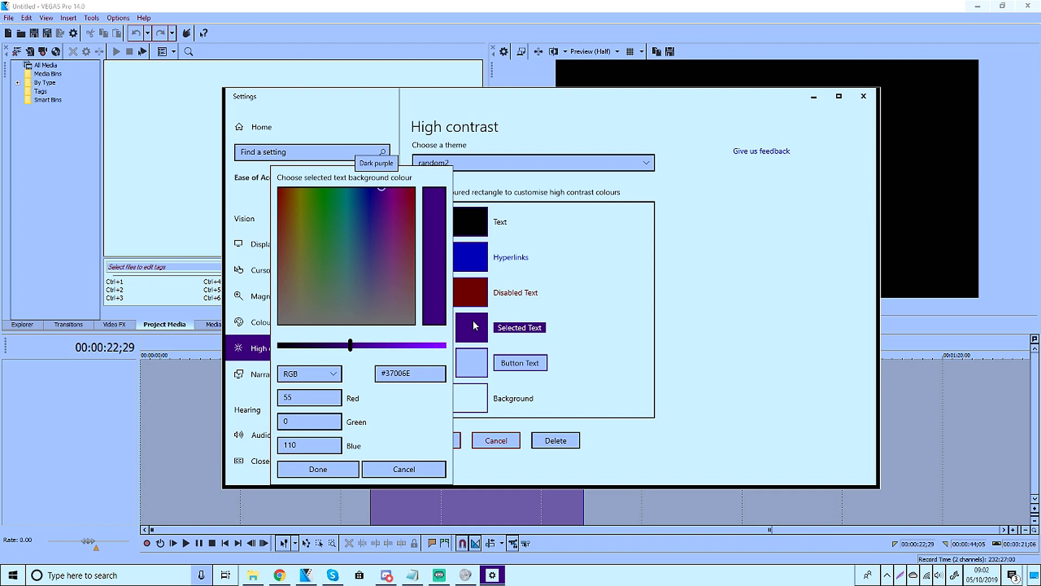
{"action": "left_click_drag", "start_coordinate": [350, 345], "coordinate": [465, 348]}
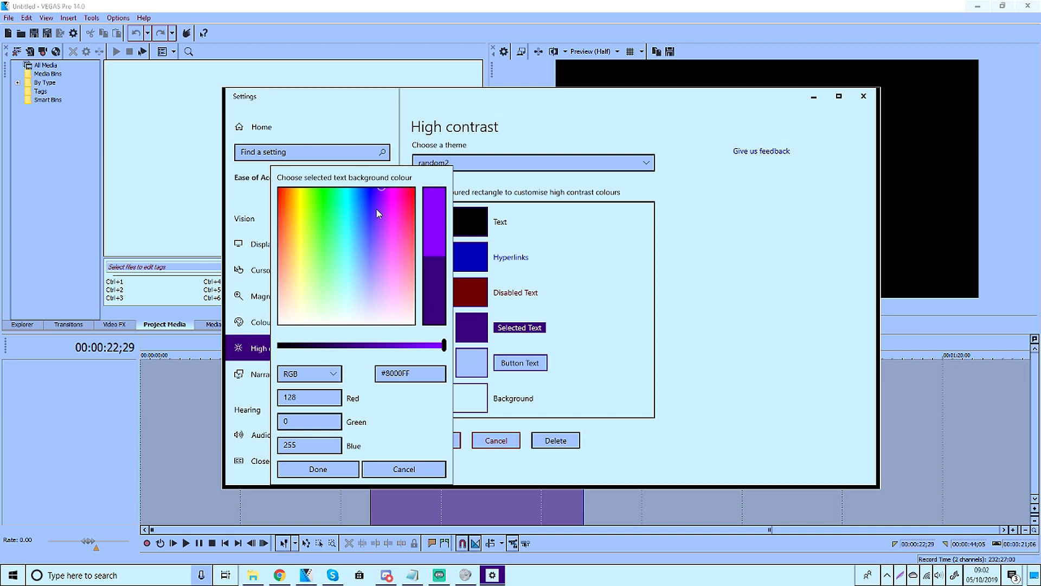
{"action": "mouse_move", "coordinate": [377, 209]}
{"action": "left_mouse_down"}
{"action": "mouse_move", "coordinate": [367, 245]}
{"action": "mouse_move", "coordinate": [351, 223]}
{"action": "left_mouse_up"}
Step: Select further time ranges on the VEGAS Pro timeline to check the highlight colour again, and clear the selection
{"action": "left_click_drag", "start_coordinate": [937, 491], "coordinate": [285, 443]}
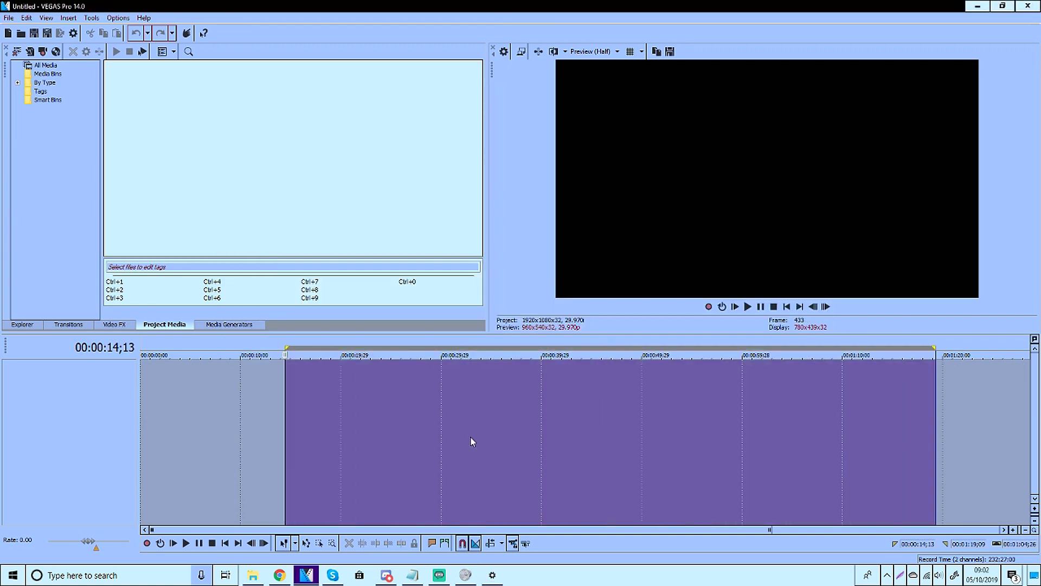
{"action": "left_click_drag", "start_coordinate": [660, 431], "coordinate": [411, 429]}
{"action": "left_click_drag", "start_coordinate": [571, 429], "coordinate": [326, 438]}
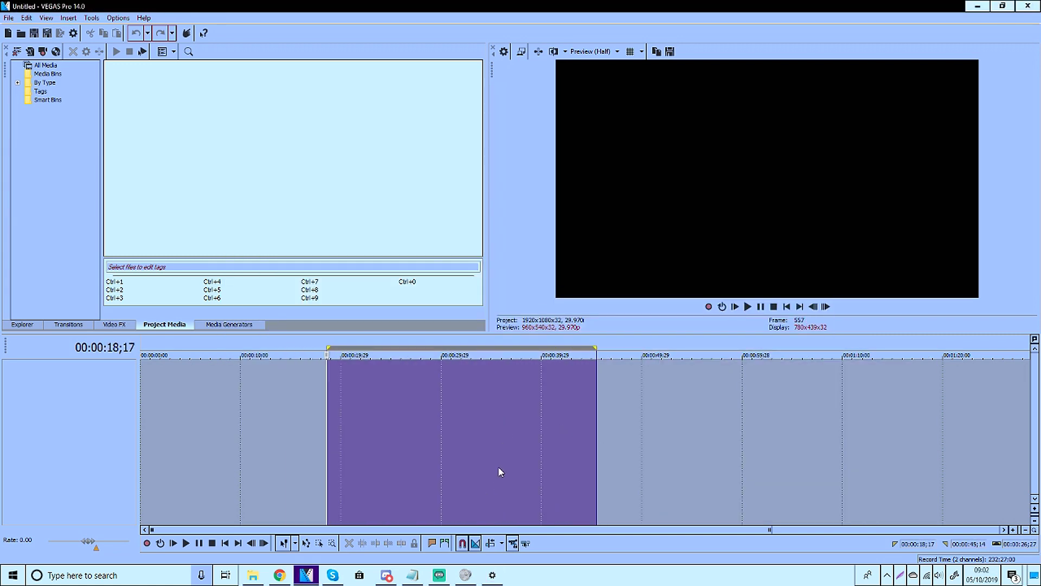
{"action": "left_click", "coordinate": [499, 468]}
Step: Switch to Settings and set the background colour for Selected Text to a light lime yellow, #F5FFC5
{"action": "left_click", "coordinate": [492, 574]}
{"action": "left_click", "coordinate": [471, 327]}
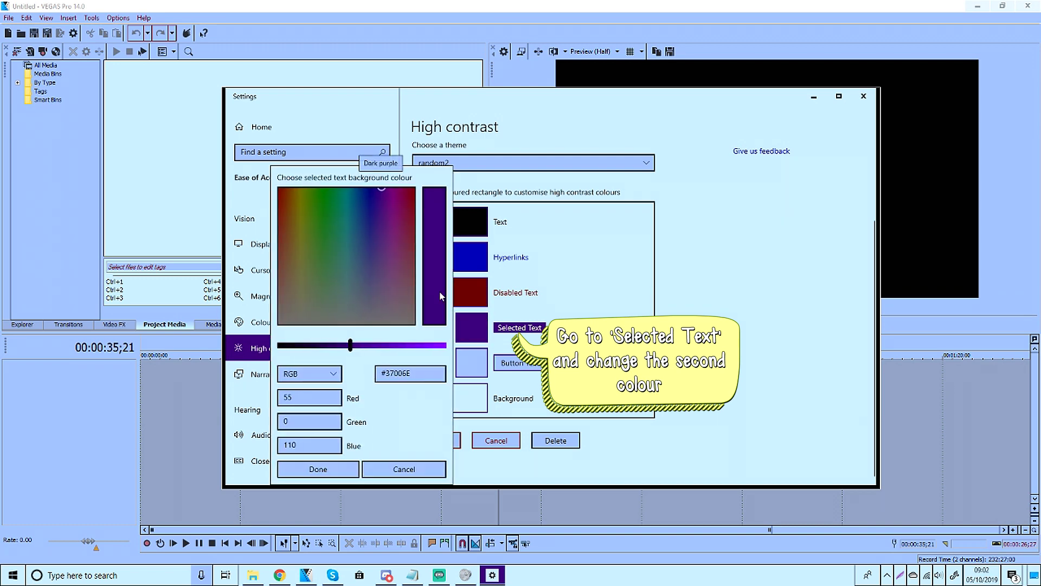
{"action": "left_click_drag", "start_coordinate": [368, 344], "coordinate": [446, 345]}
{"action": "mouse_move", "coordinate": [320, 244]}
{"action": "left_mouse_down"}
{"action": "mouse_move", "coordinate": [303, 296]}
{"action": "mouse_move", "coordinate": [301, 272]}
{"action": "mouse_move", "coordinate": [304, 294]}
{"action": "left_mouse_up"}
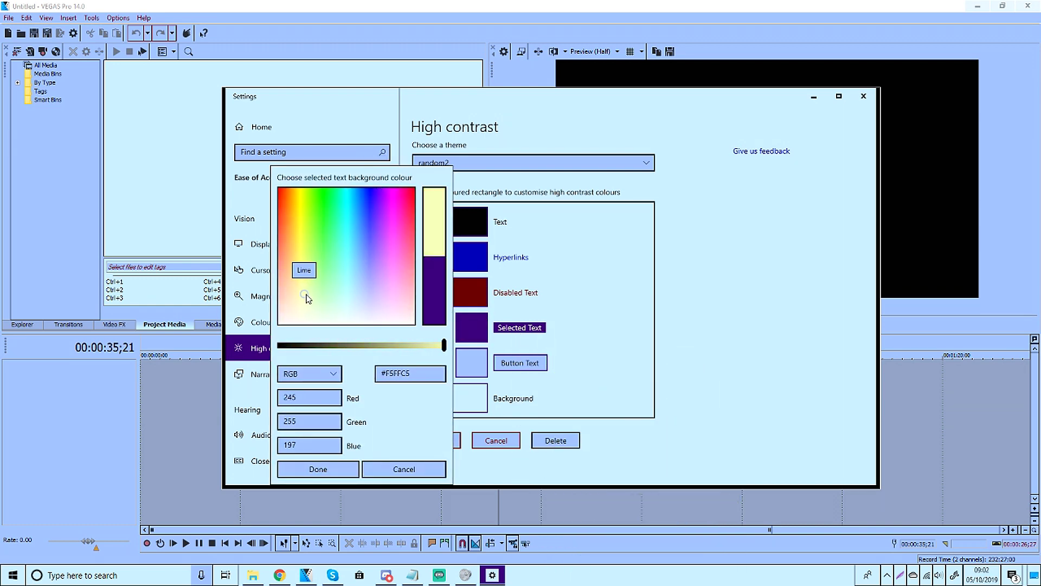
{"action": "left_click", "coordinate": [340, 465]}
Step: Apply the changed colours and save them as a new theme named random3
{"action": "left_click", "coordinate": [429, 442]}
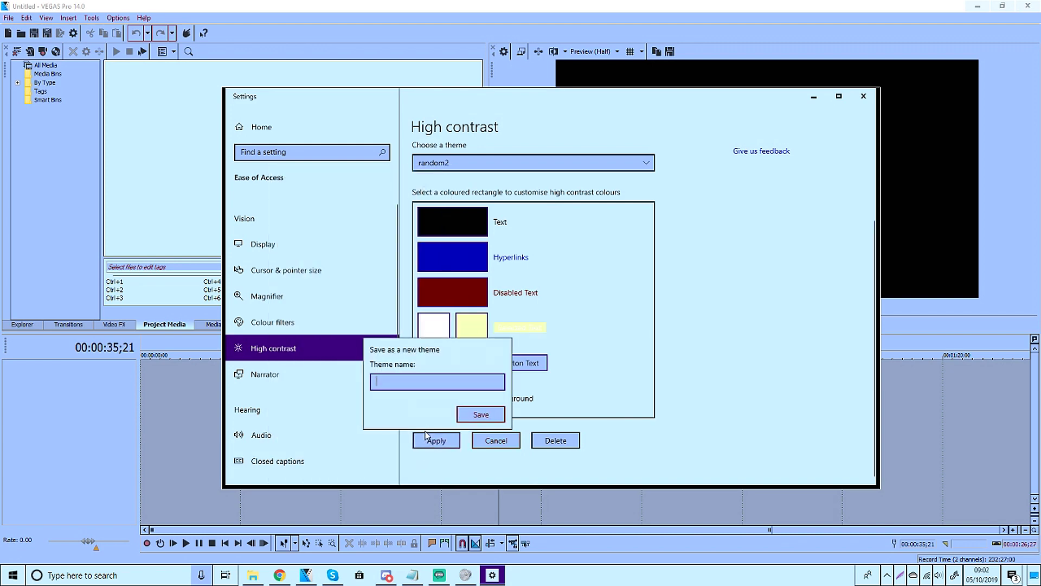
{"action": "type", "text": "random2"}
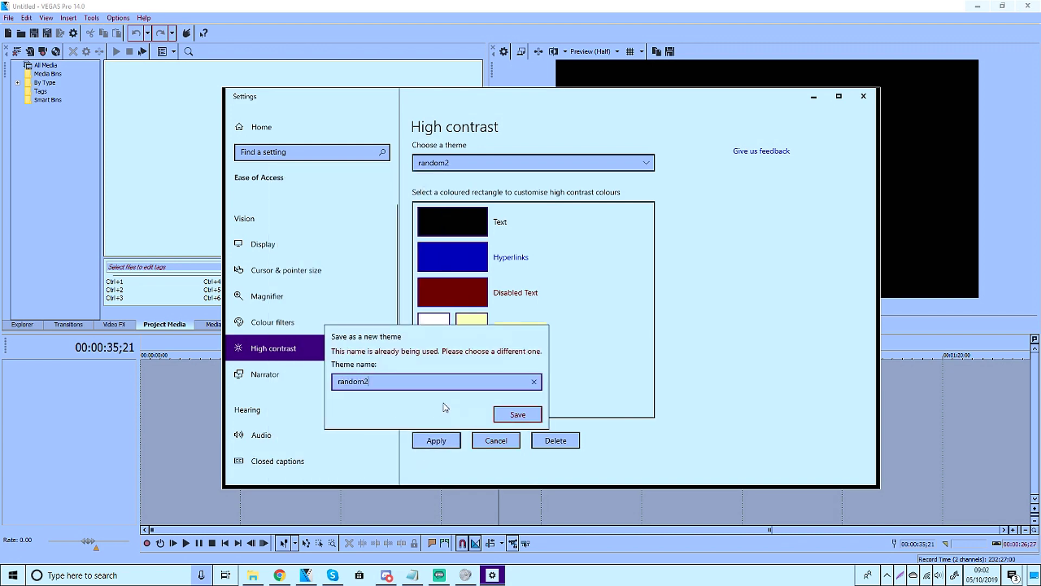
{"action": "type", "text": "3"}
{"action": "left_click", "coordinate": [481, 414]}
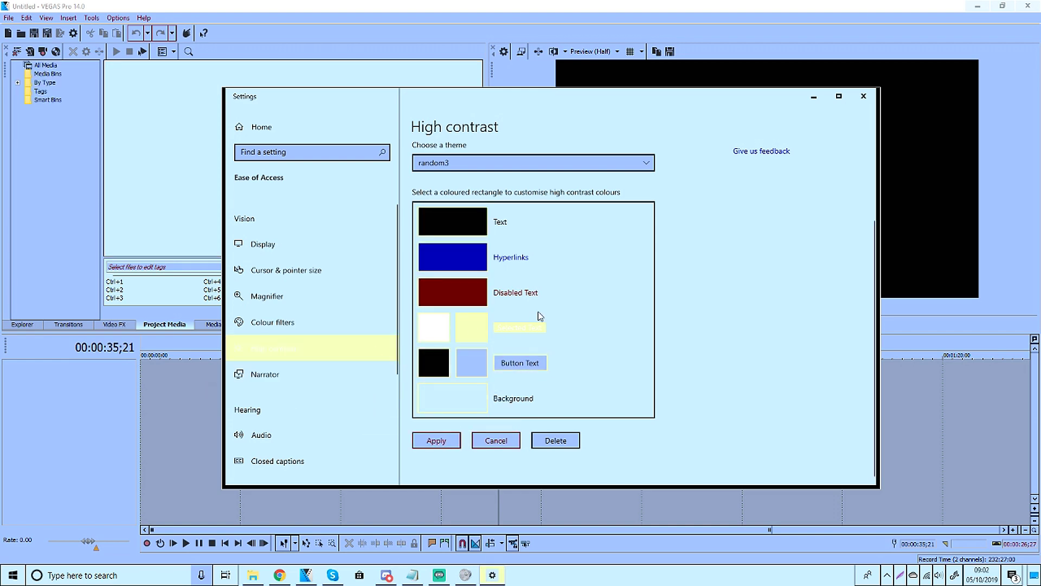
Step: Switch to VEGAS Pro and examine the new selection highlight on the timeline by selecting several ranges, and clear the selection
{"action": "left_click_drag", "start_coordinate": [203, 436], "coordinate": [489, 443]}
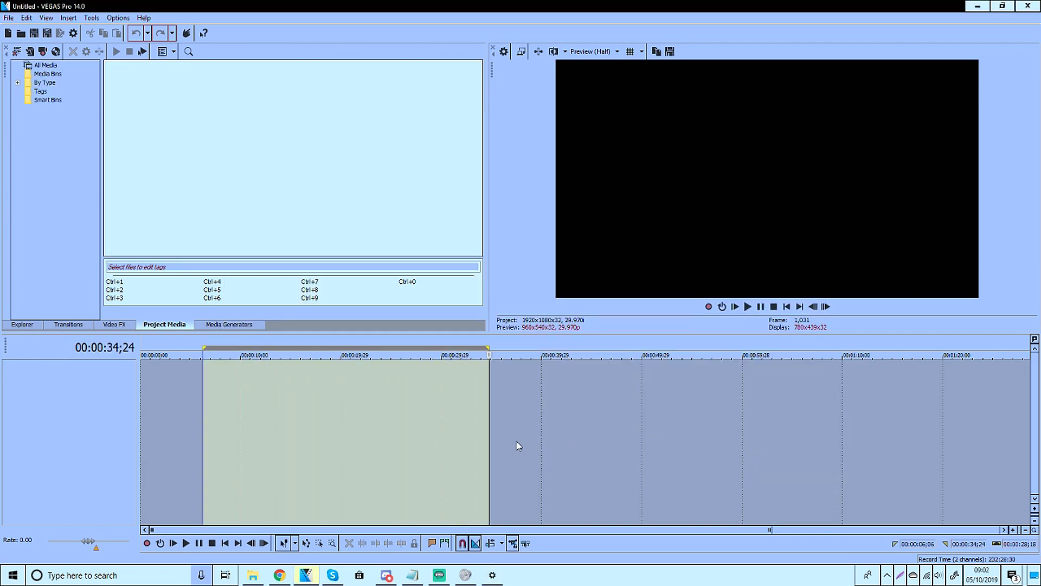
{"action": "left_click_drag", "start_coordinate": [593, 439], "coordinate": [384, 433]}
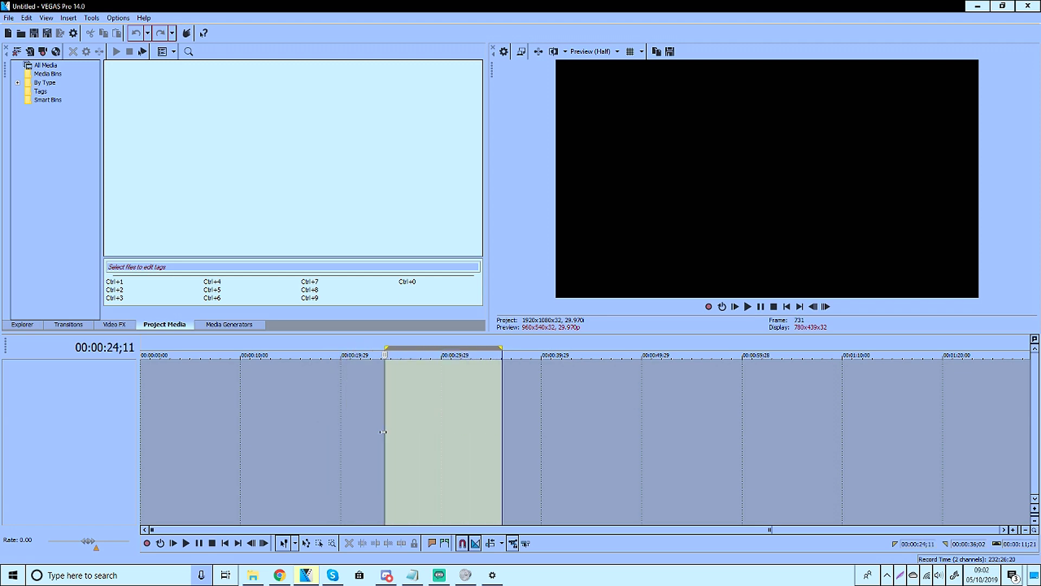
{"action": "left_click_drag", "start_coordinate": [577, 407], "coordinate": [483, 407]}
{"action": "left_click", "coordinate": [558, 420]}
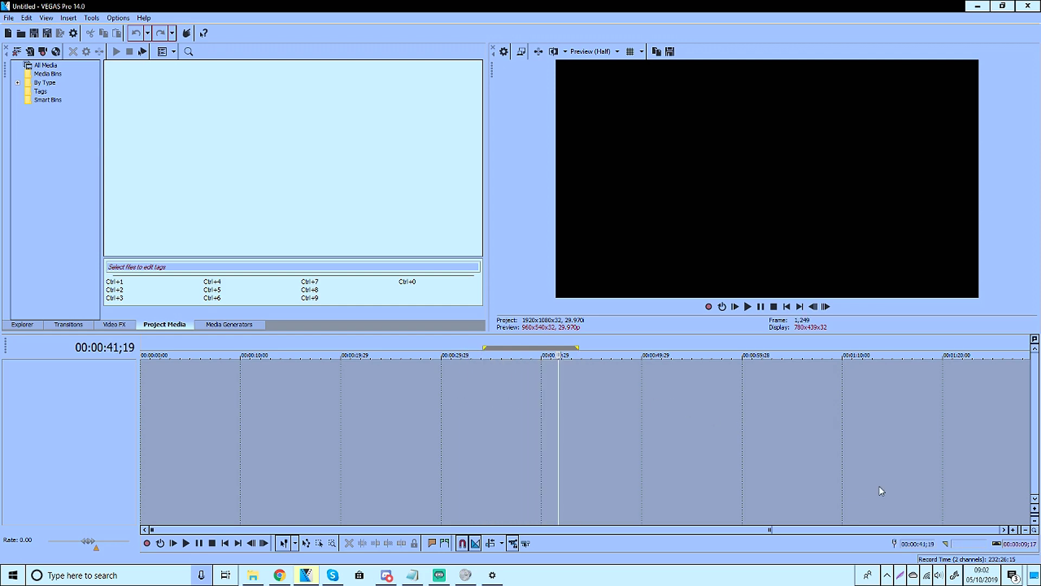
Step: Show the desktop, bring up Notepad to examine how the theme affects other programs, and return to VEGAS Pro
{"action": "left_click", "coordinate": [1036, 576]}
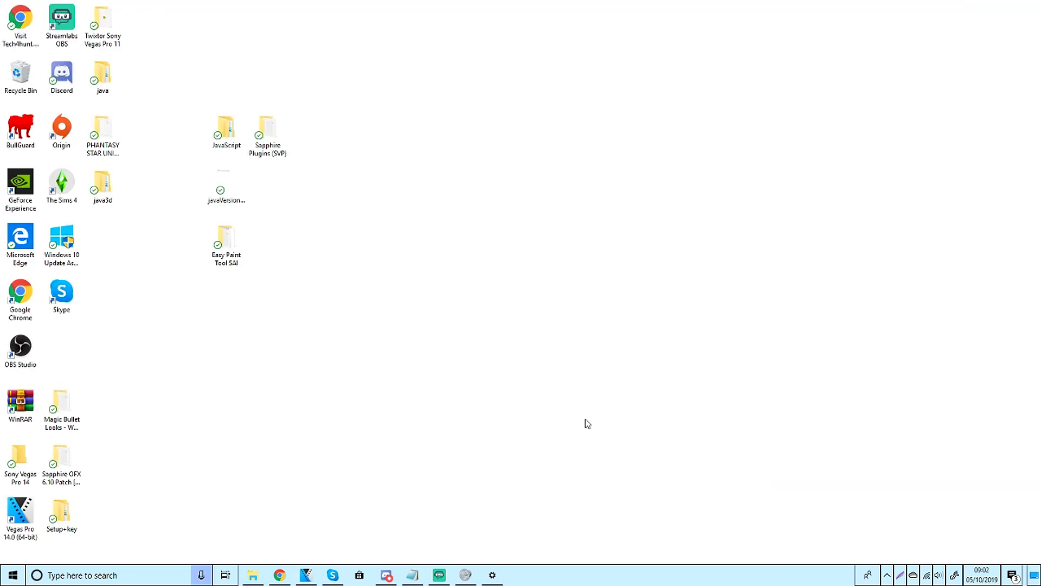
{"action": "left_click", "coordinate": [412, 575]}
{"action": "left_click_drag", "start_coordinate": [257, 145], "coordinate": [499, 138]}
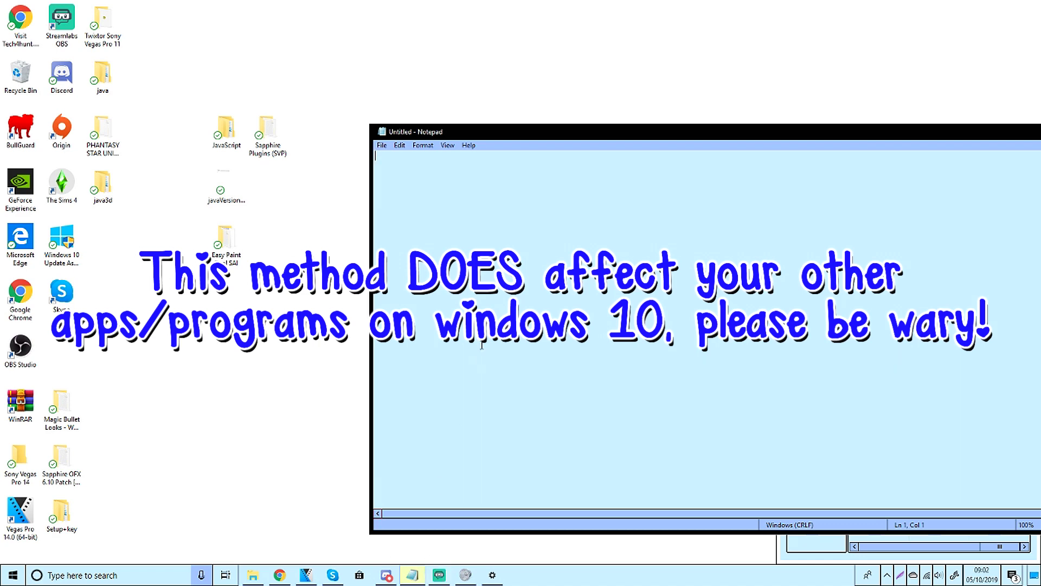
{"action": "left_click", "coordinate": [307, 575]}
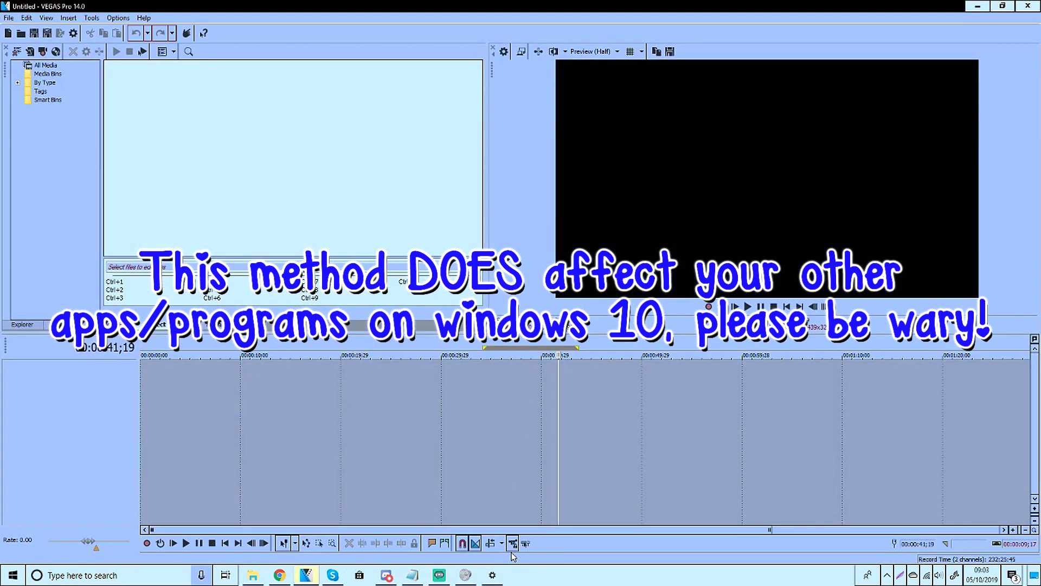
Step: Switch to the high contrast settings and apply the saved Pink7 theme
{"action": "left_click", "coordinate": [492, 575]}
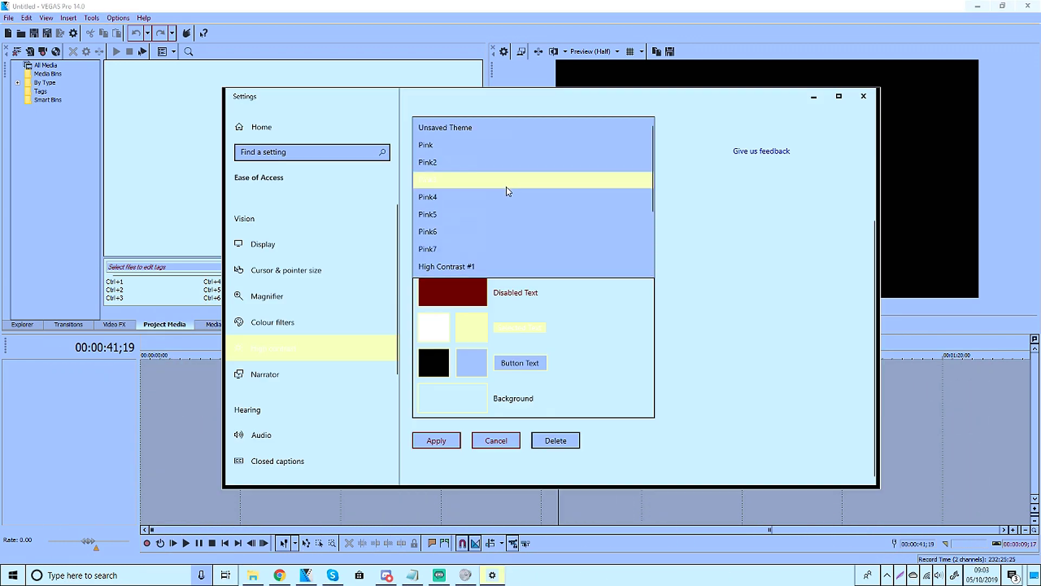
{"action": "left_click", "coordinate": [467, 251]}
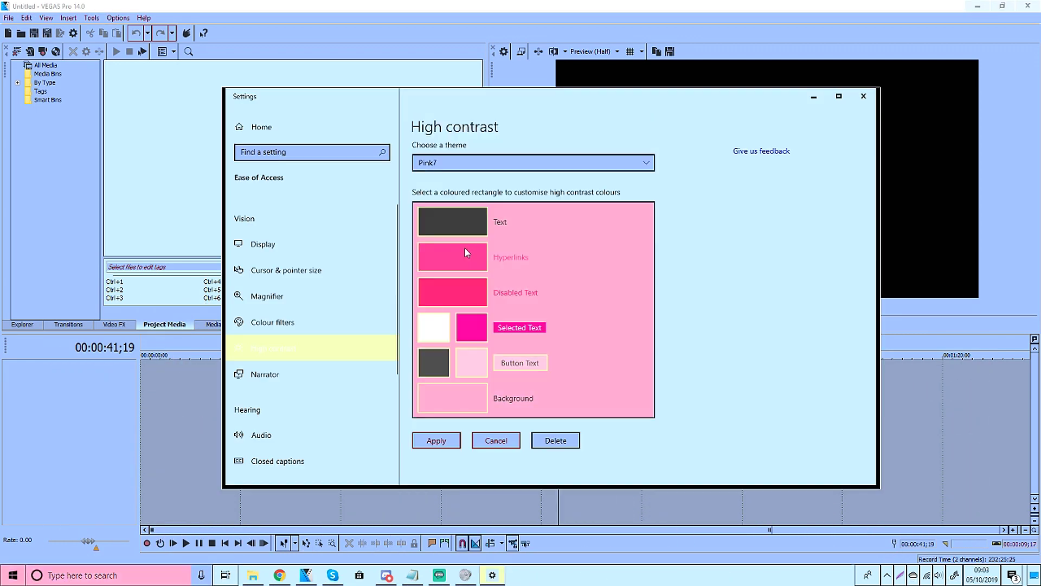
{"action": "left_click", "coordinate": [448, 444]}
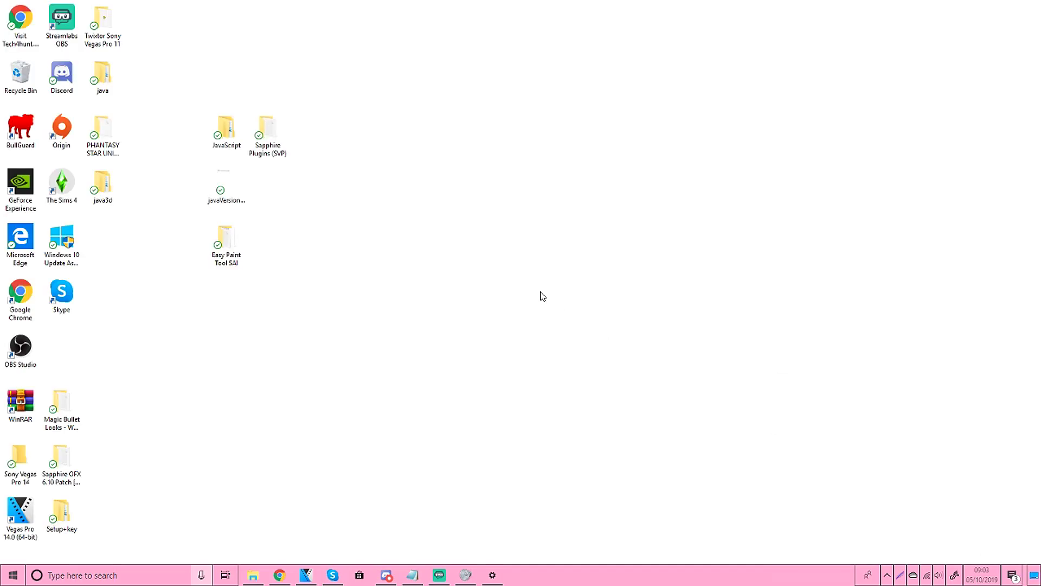
Step: Open the desktop's personalisation settings and change the background type from a solid colour to Picture
{"action": "right_click", "coordinate": [542, 296]}
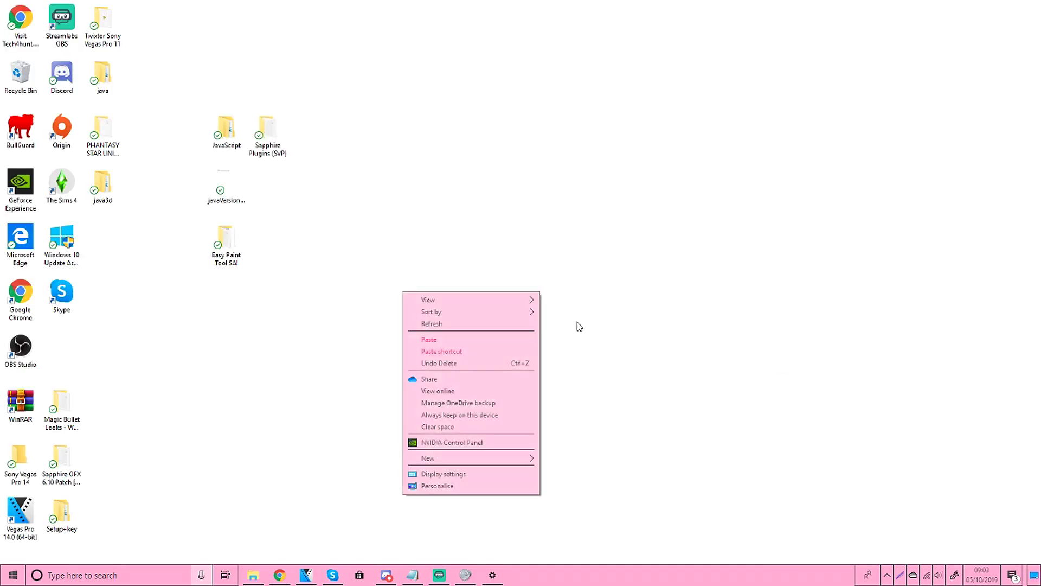
{"action": "left_click", "coordinate": [467, 485]}
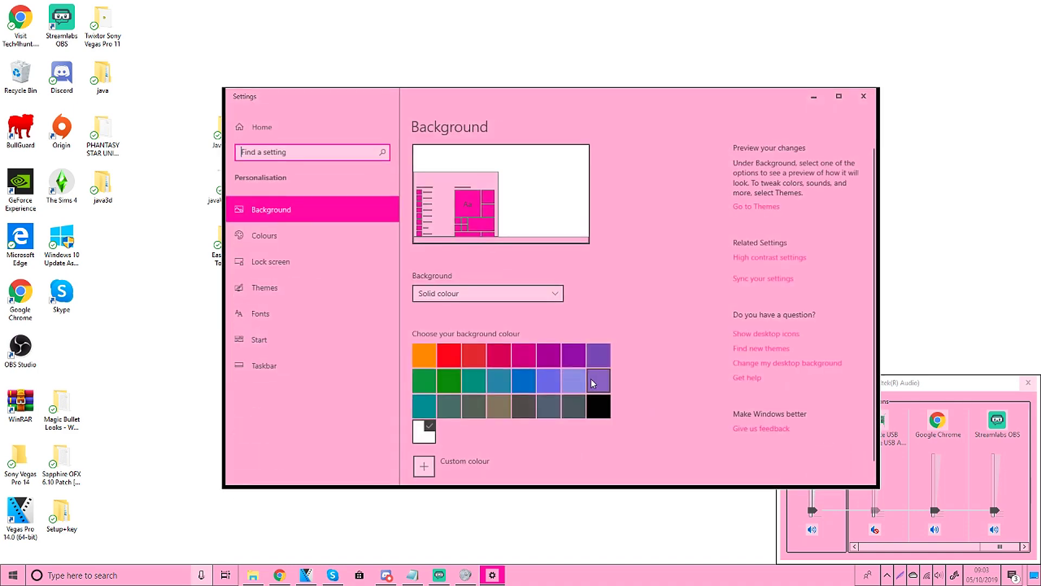
{"action": "left_click", "coordinate": [538, 300]}
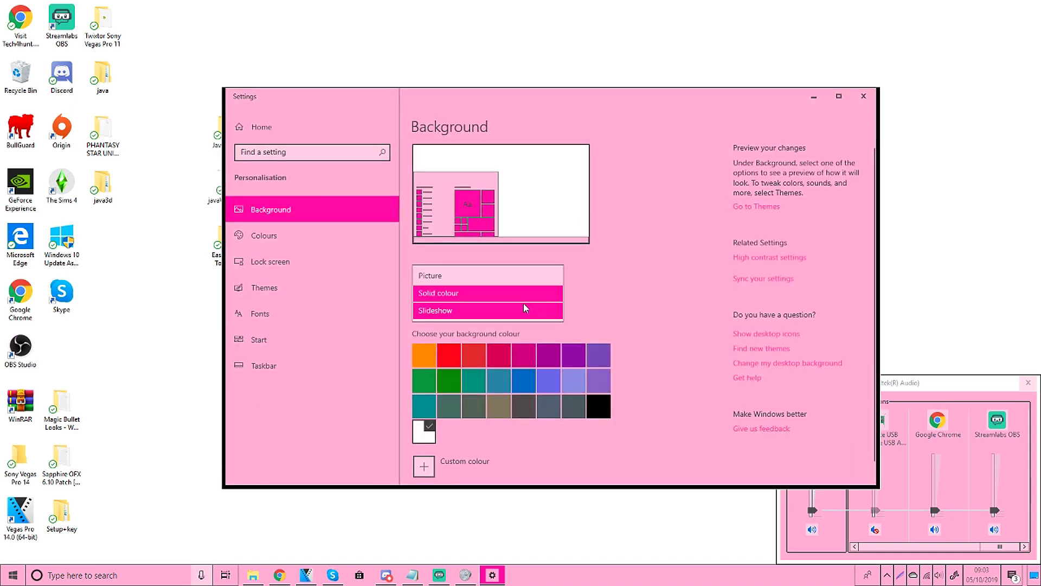
{"action": "left_click", "coordinate": [516, 278]}
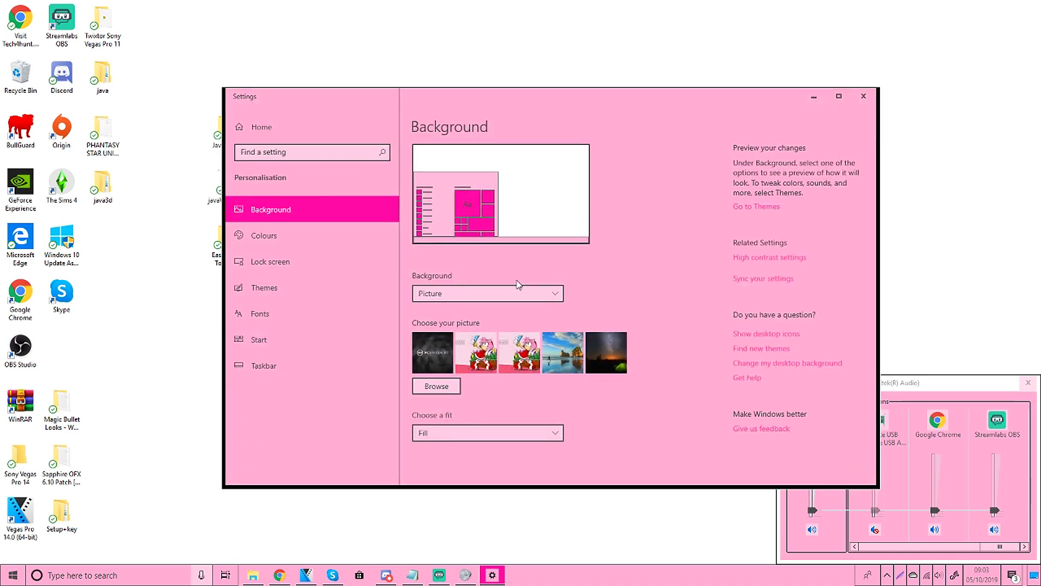